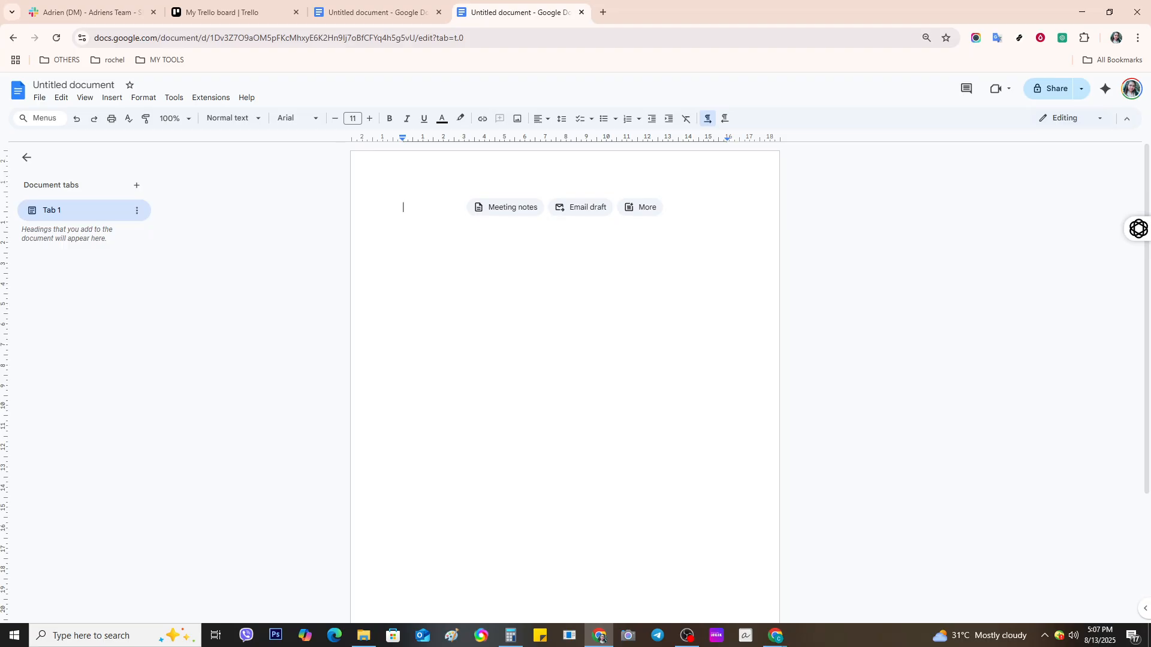
# Insert a 1 x 1 table at the start of the blank document.
pyautogui.hotkey('alt', 'Tab')
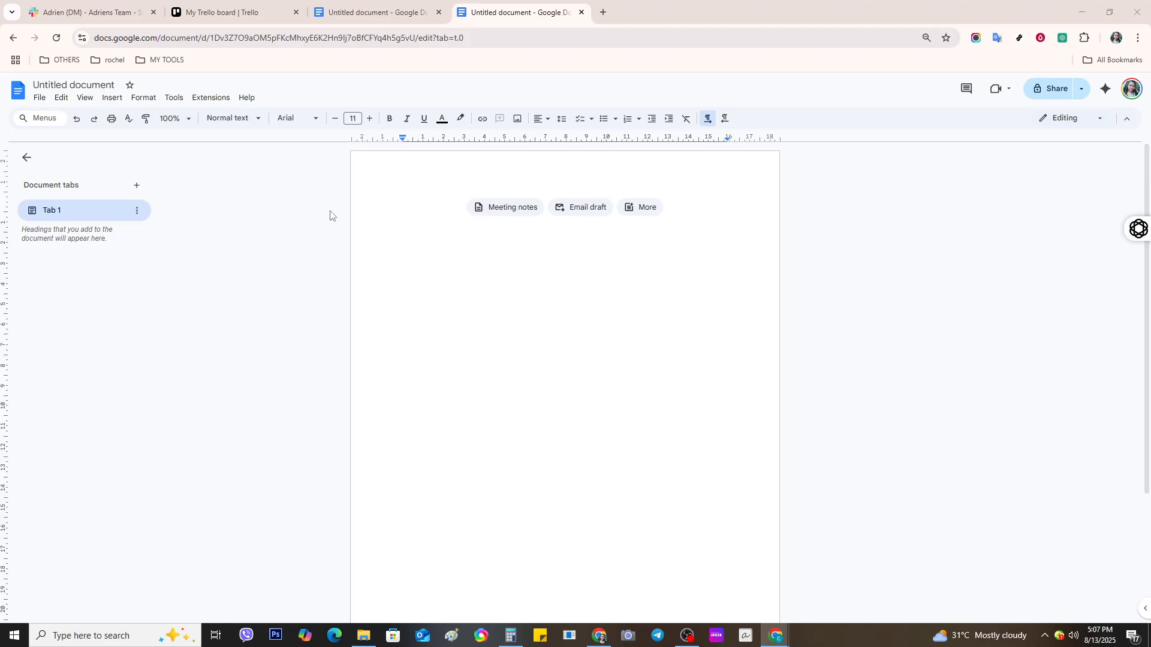
pyautogui.click(510, 268)
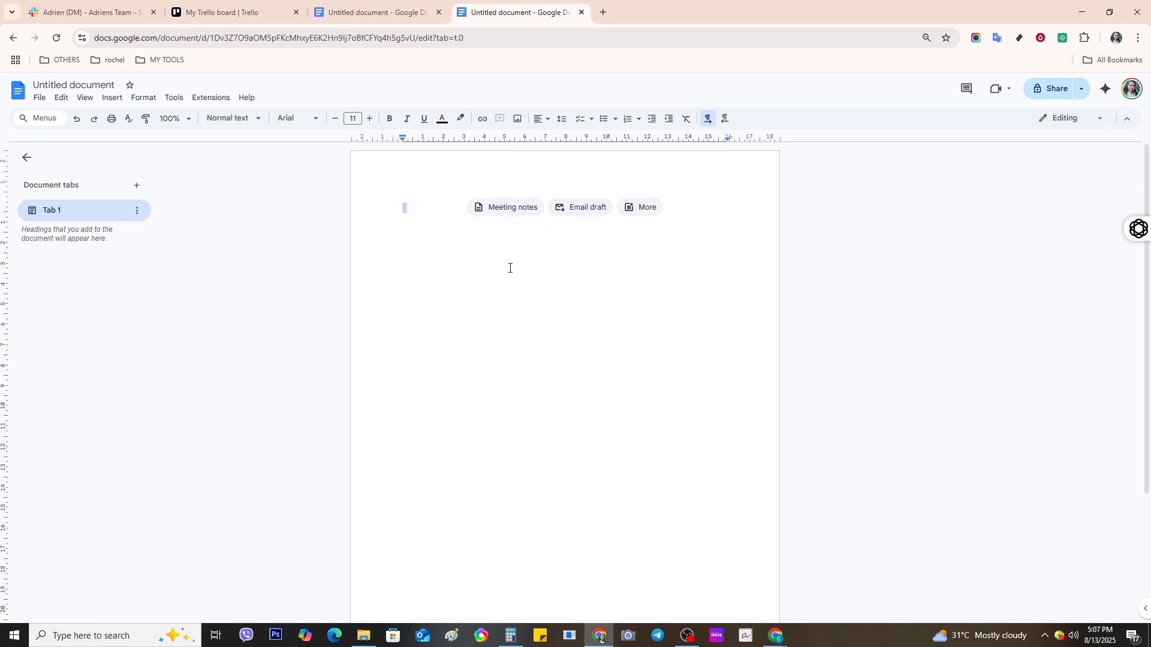
pyautogui.click(114, 102)
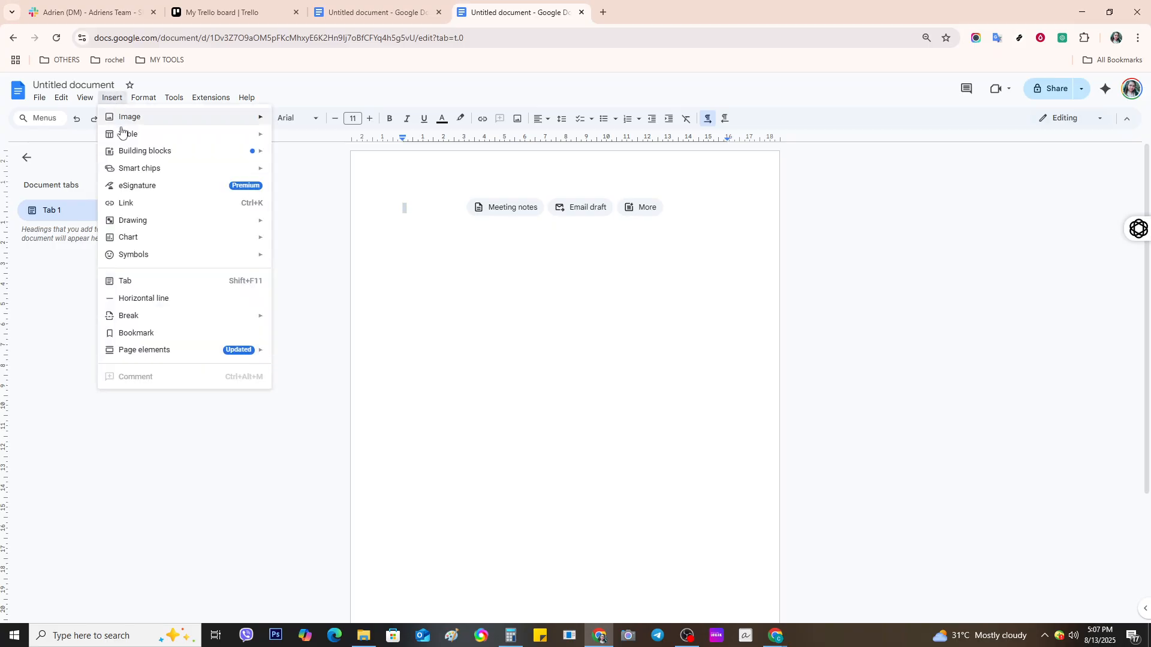
pyautogui.moveTo(121, 133)
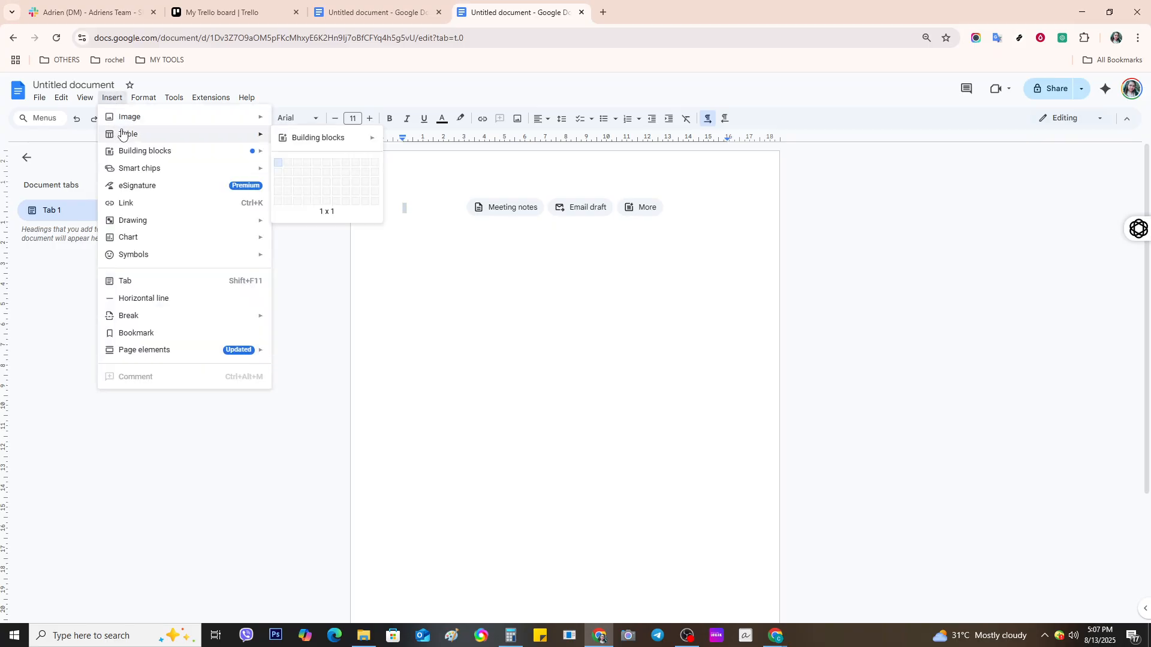
pyautogui.click(279, 165)
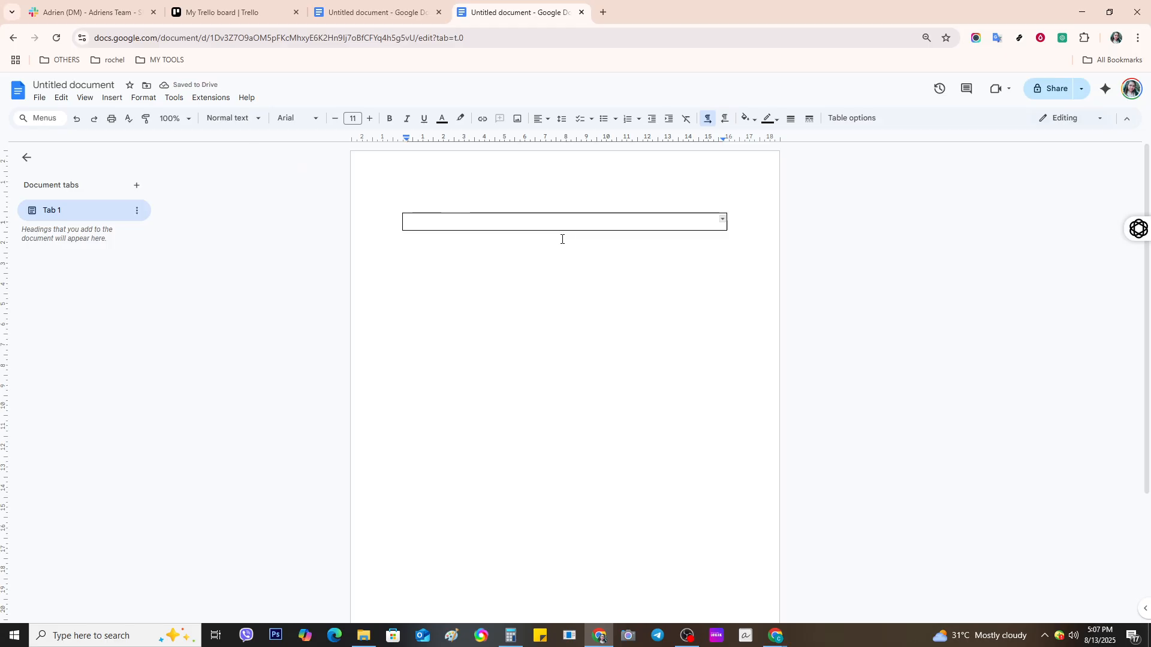
# Stretch the table's single row down the page to a height of about 21.6 cm.
pyautogui.scroll(-1, 563, 239)
pyautogui.scroll(1, 564, 244)
pyautogui.moveTo(558, 232); pyautogui.dragTo(560, 551)
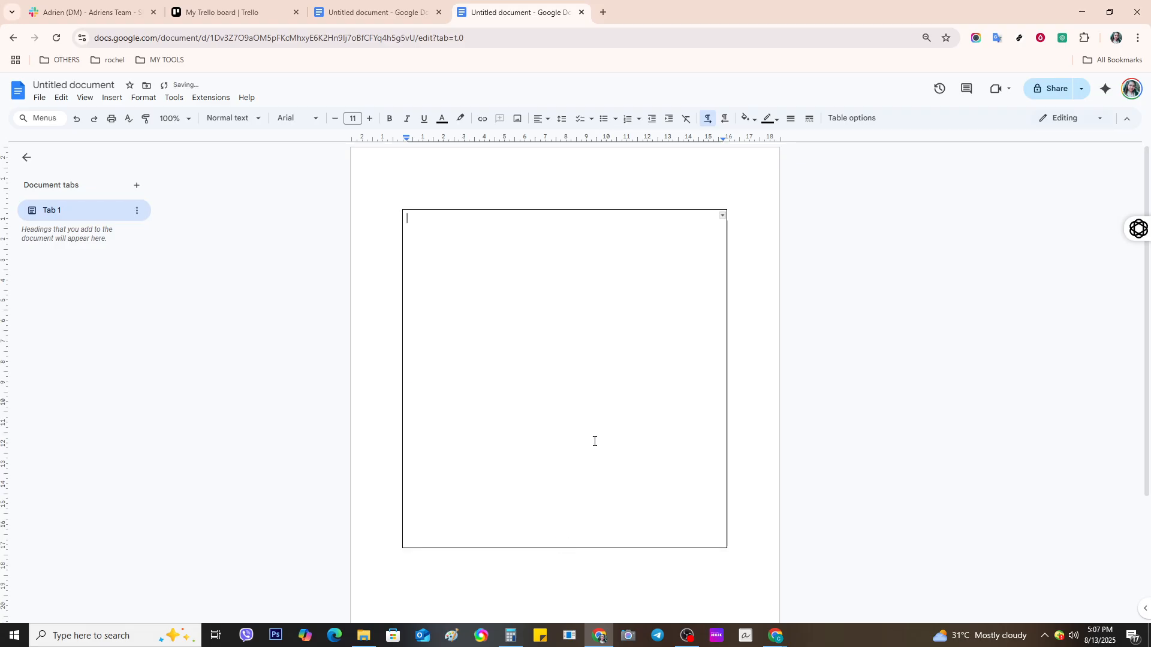
pyautogui.scroll(-3, 595, 441)
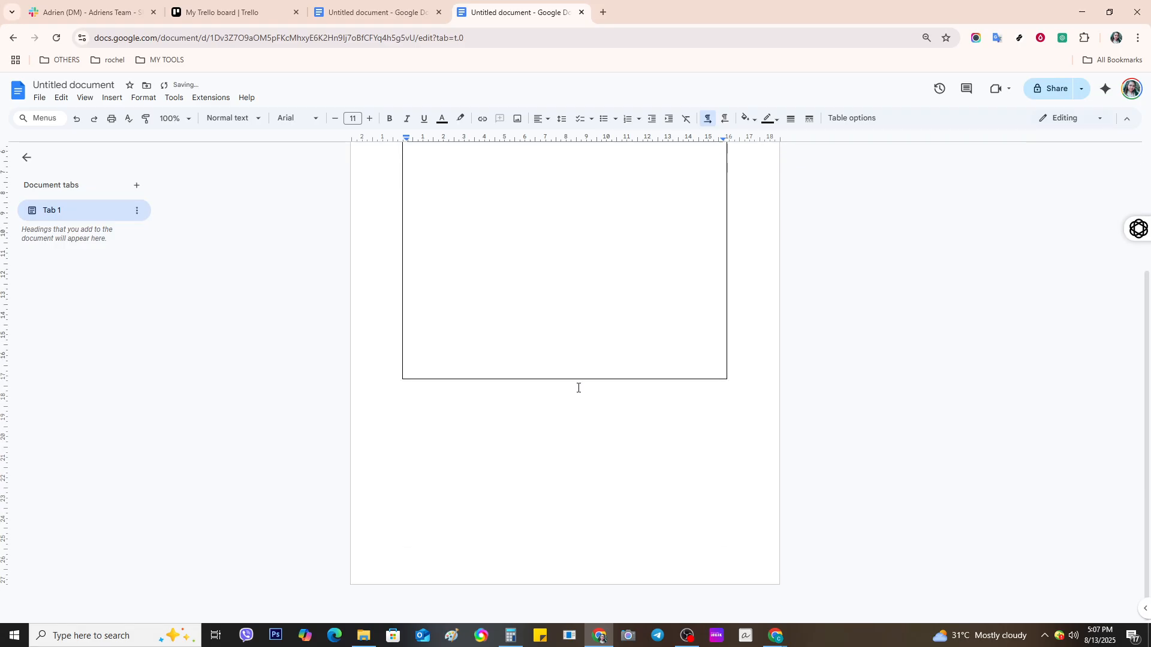
pyautogui.moveTo(569, 380); pyautogui.dragTo(570, 458)
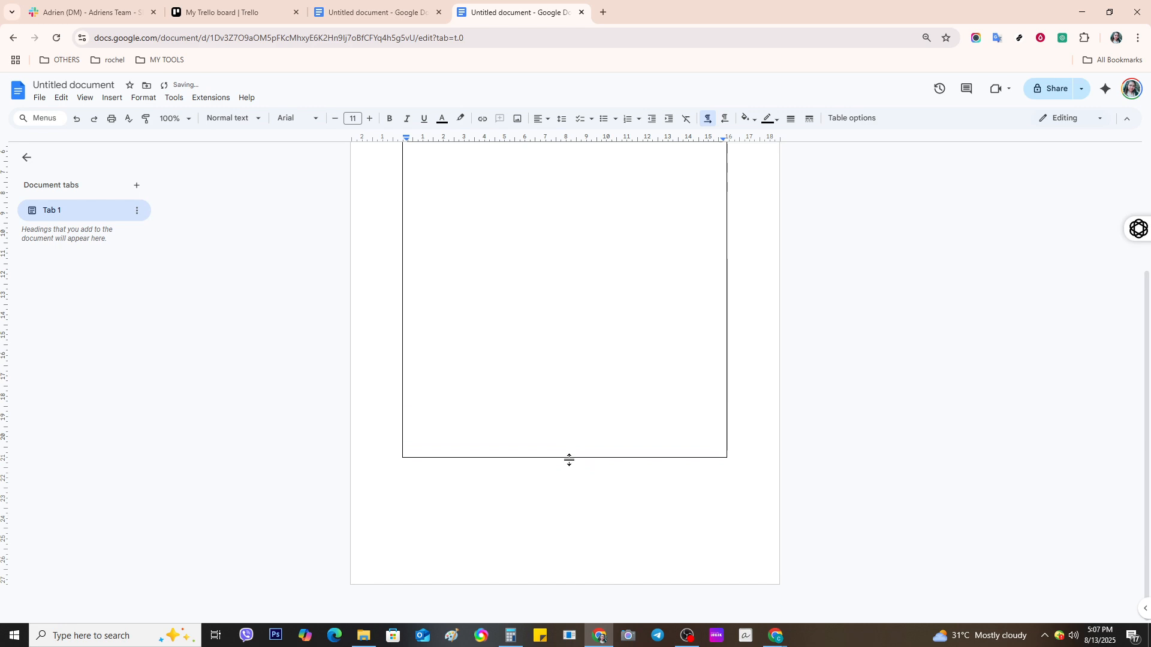
pyautogui.moveTo(570, 461); pyautogui.dragTo(571, 483)
pyautogui.scroll(3, 570, 443)
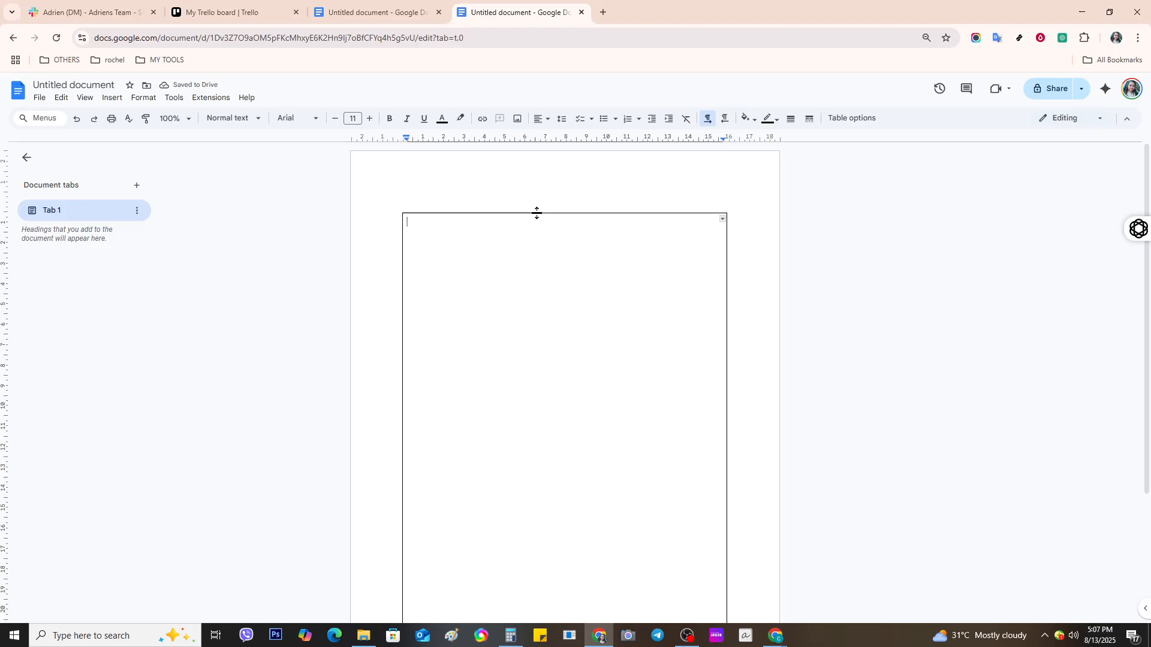
# Open the table options and examine the cell, row and general table settings.
pyautogui.click(723, 220)
pyautogui.click(862, 124)
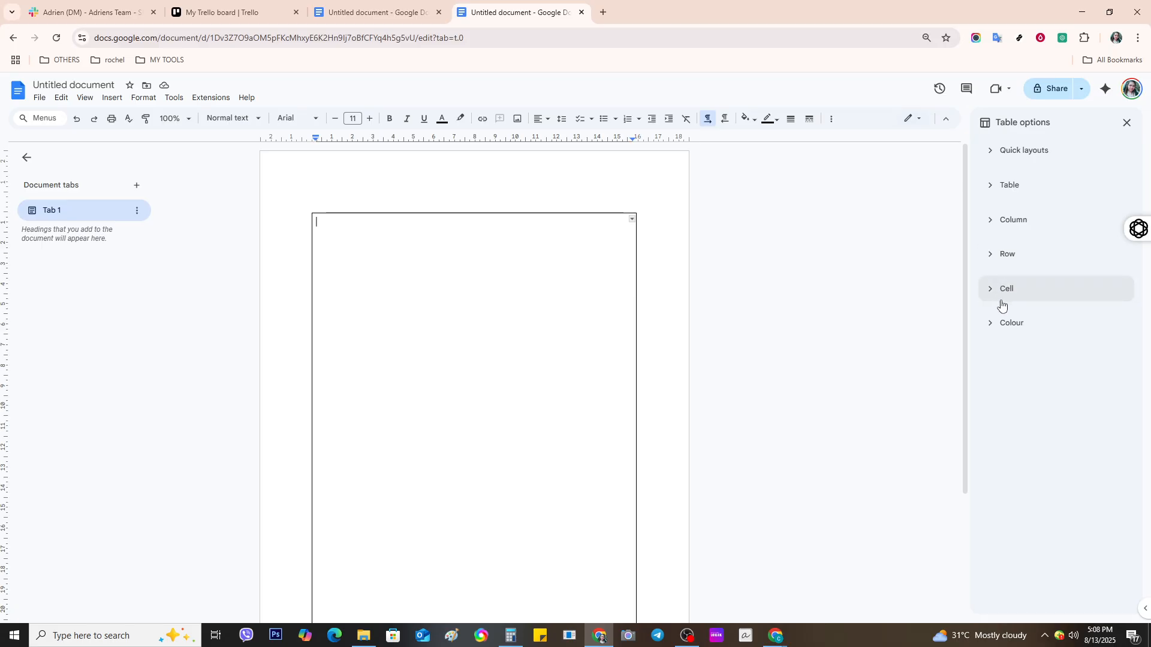
pyautogui.click(1000, 296)
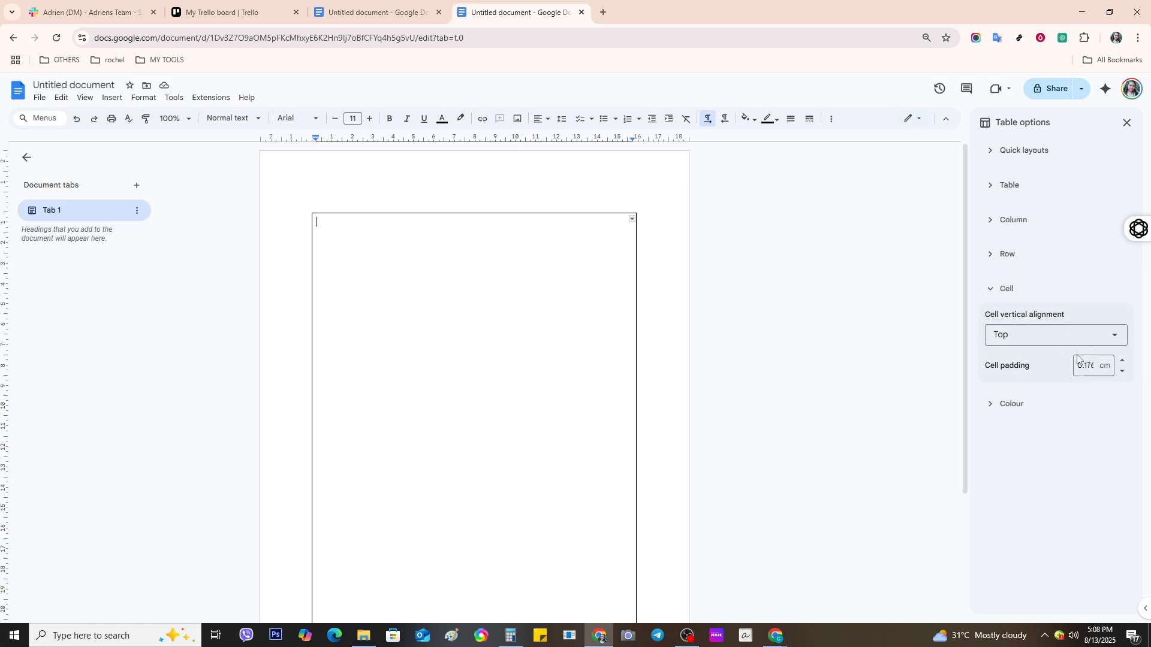
pyautogui.click(1010, 262)
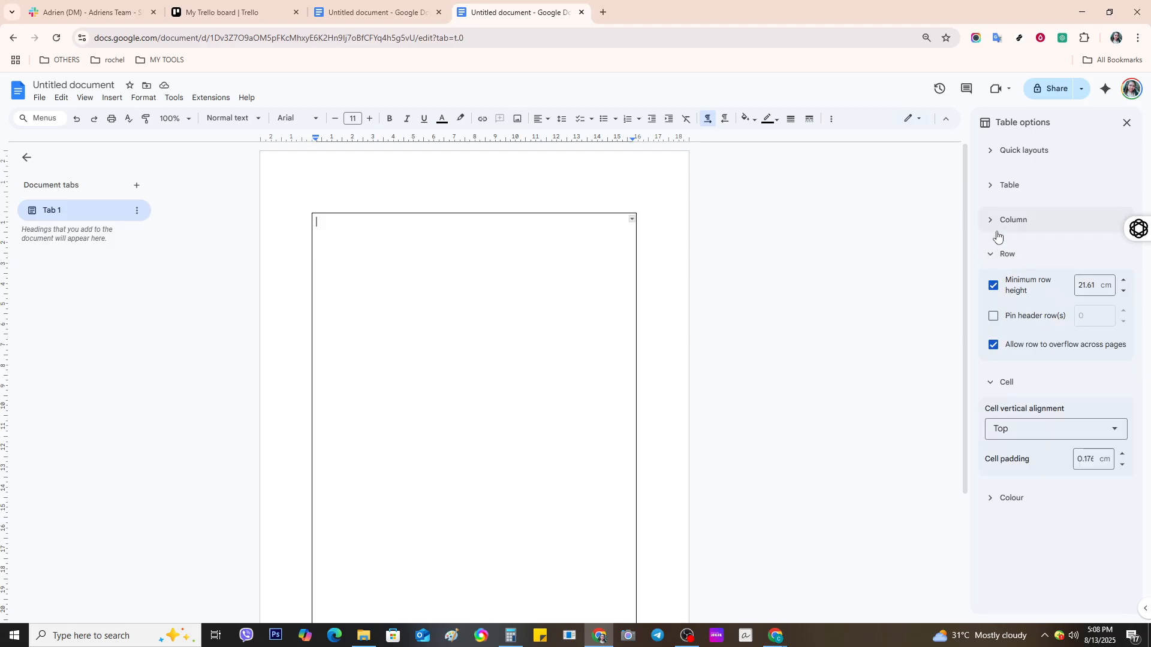
pyautogui.click(996, 190)
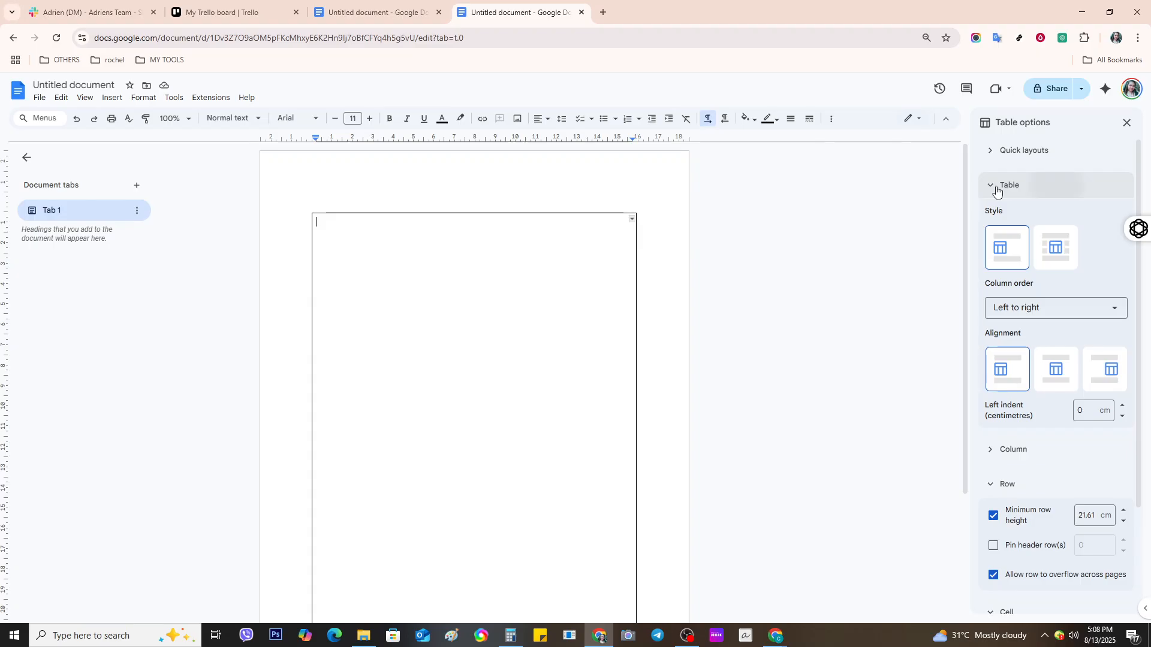
pyautogui.click(997, 190)
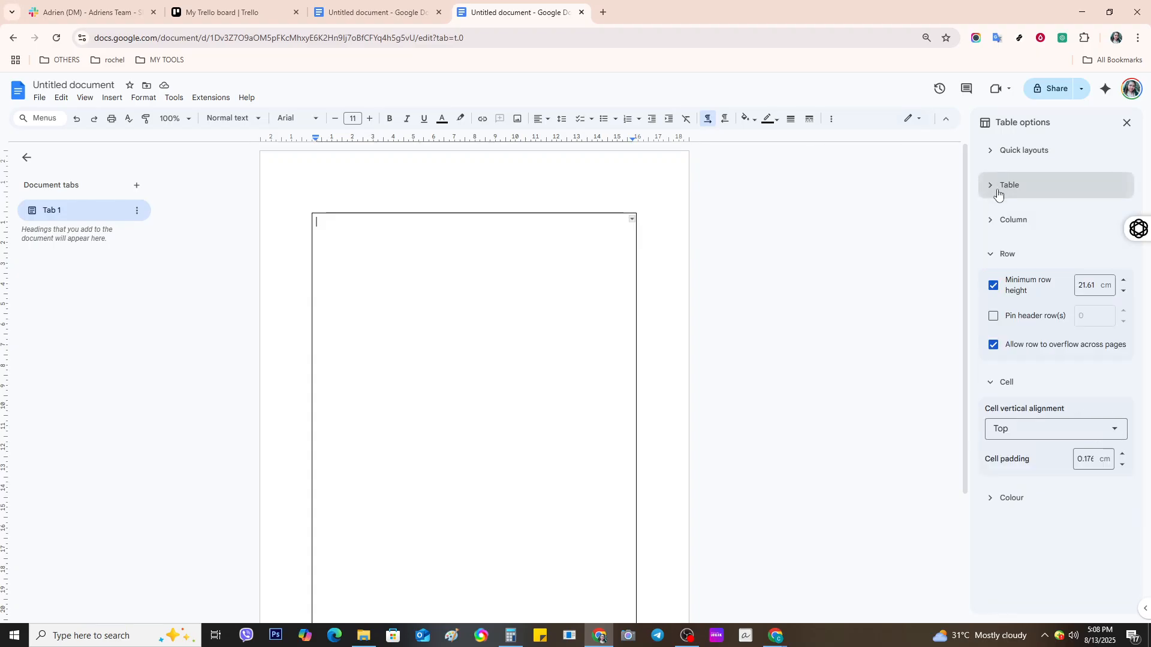
pyautogui.click(993, 260)
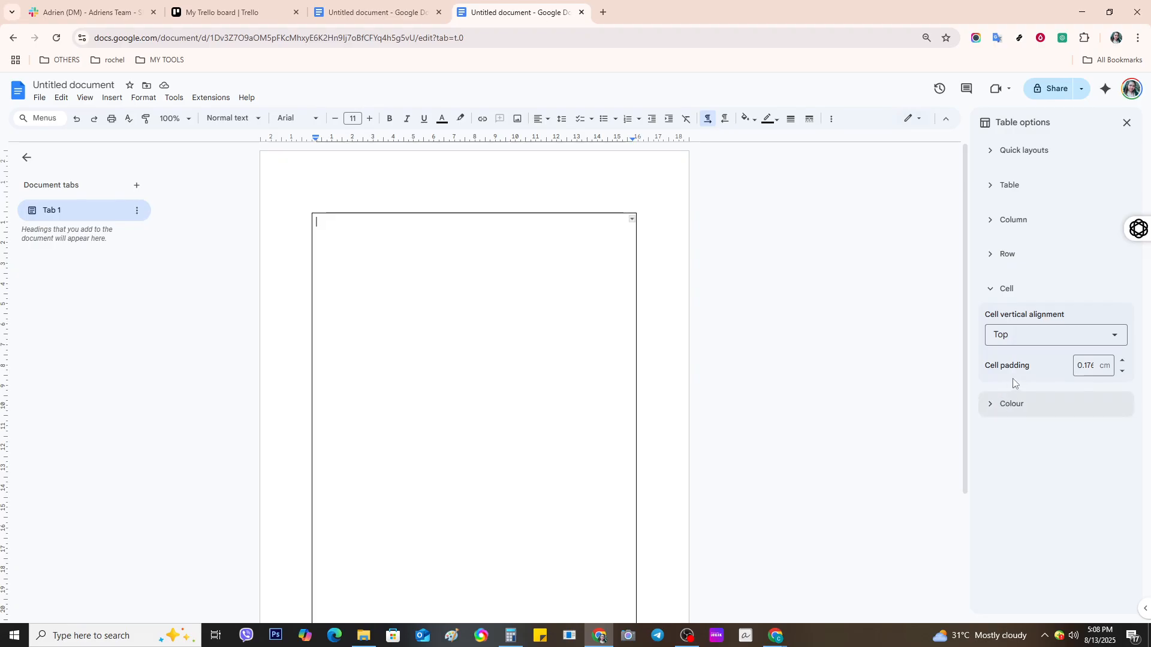
# Try Middle as the cell's vertical alignment and set it back to Top.
pyautogui.click(1116, 337)
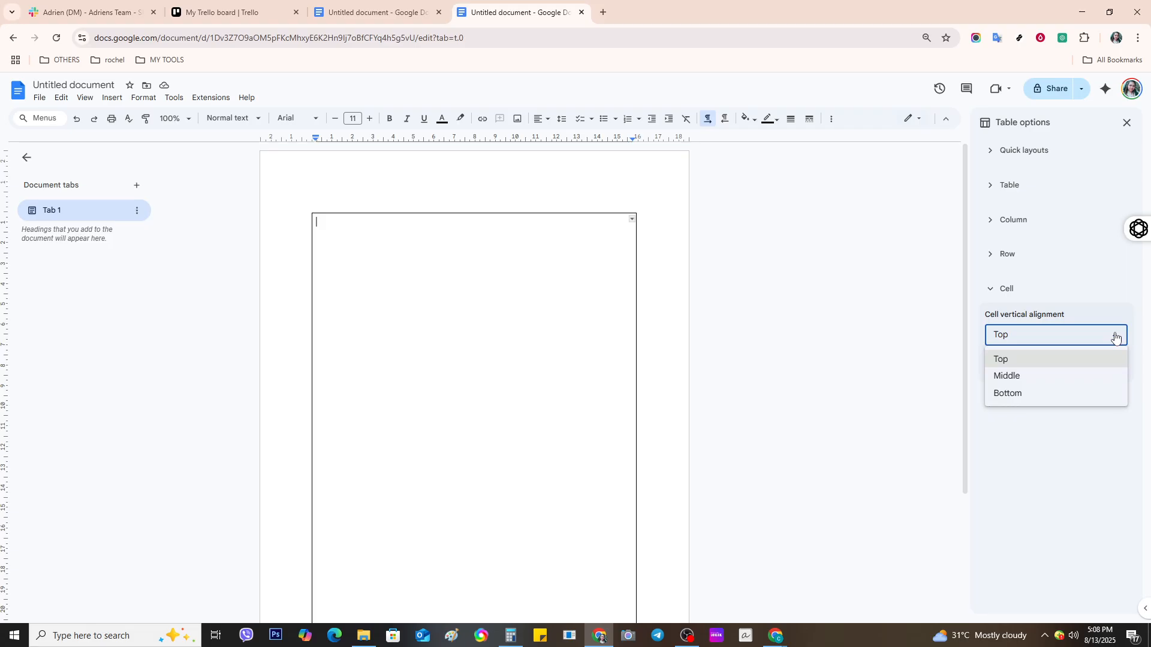
pyautogui.click(1062, 376)
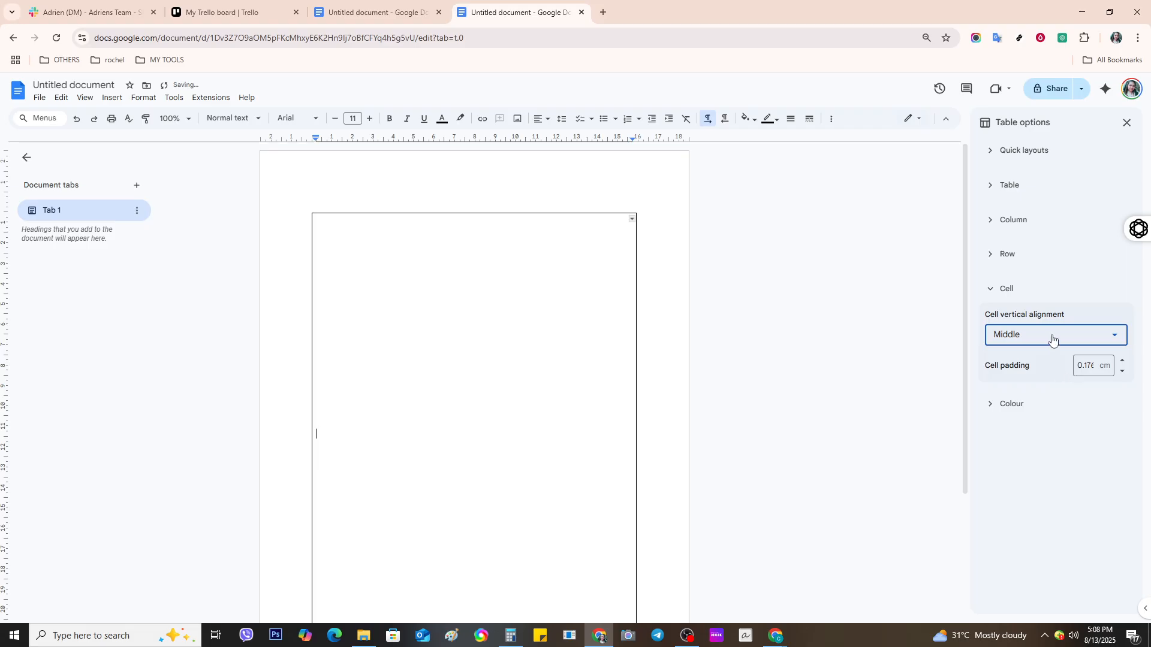
pyautogui.click(1050, 344)
pyautogui.click(1048, 360)
pyautogui.tripleClick(349, 249)
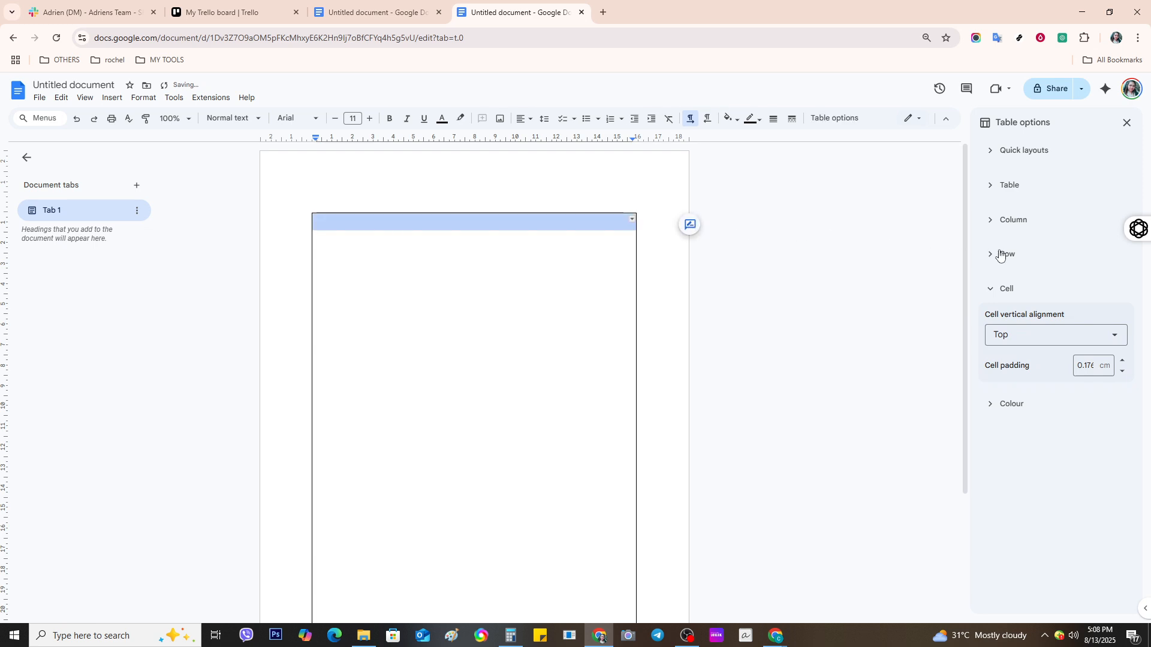
pyautogui.click(994, 198)
pyautogui.click(993, 198)
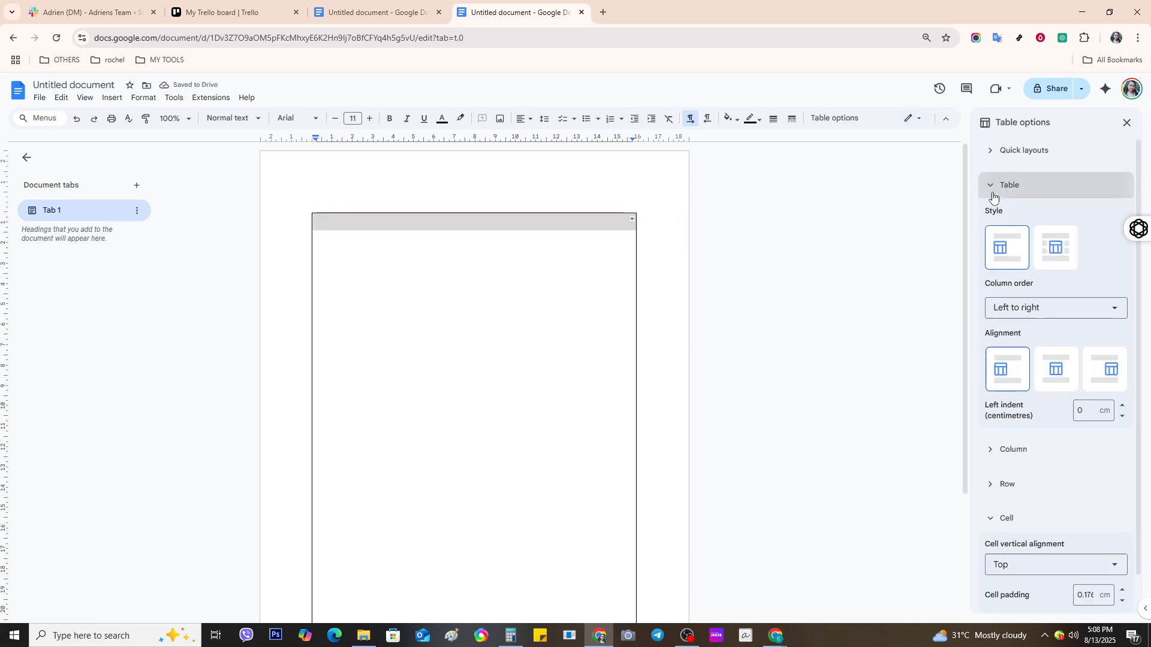
pyautogui.click(992, 193)
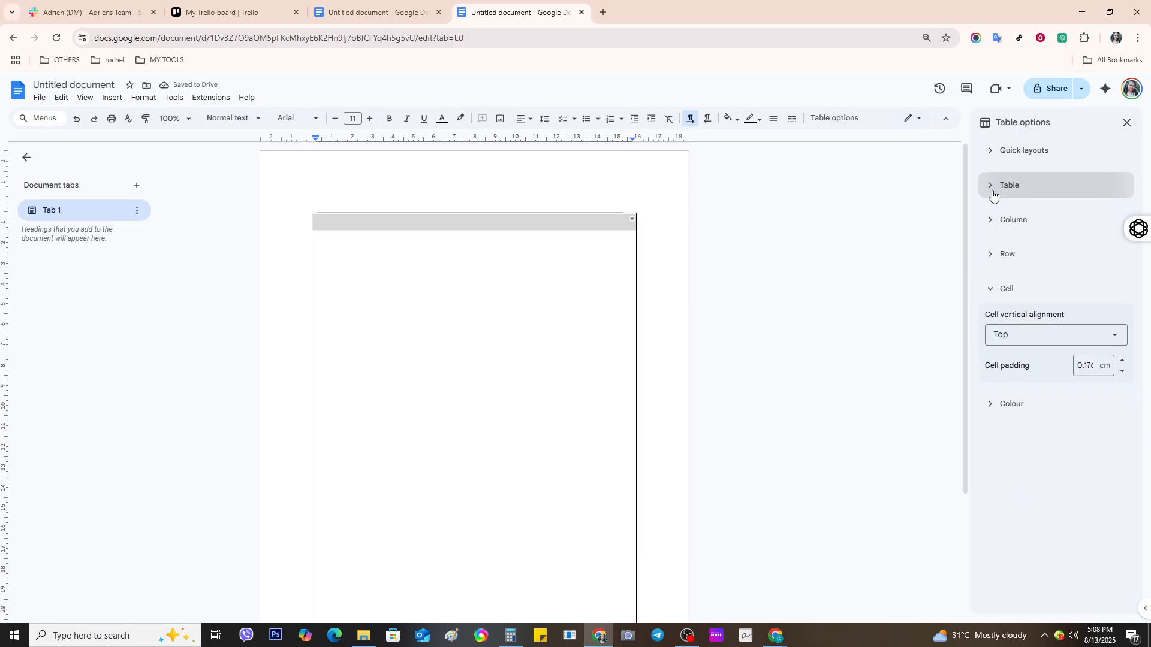
pyautogui.click(988, 258)
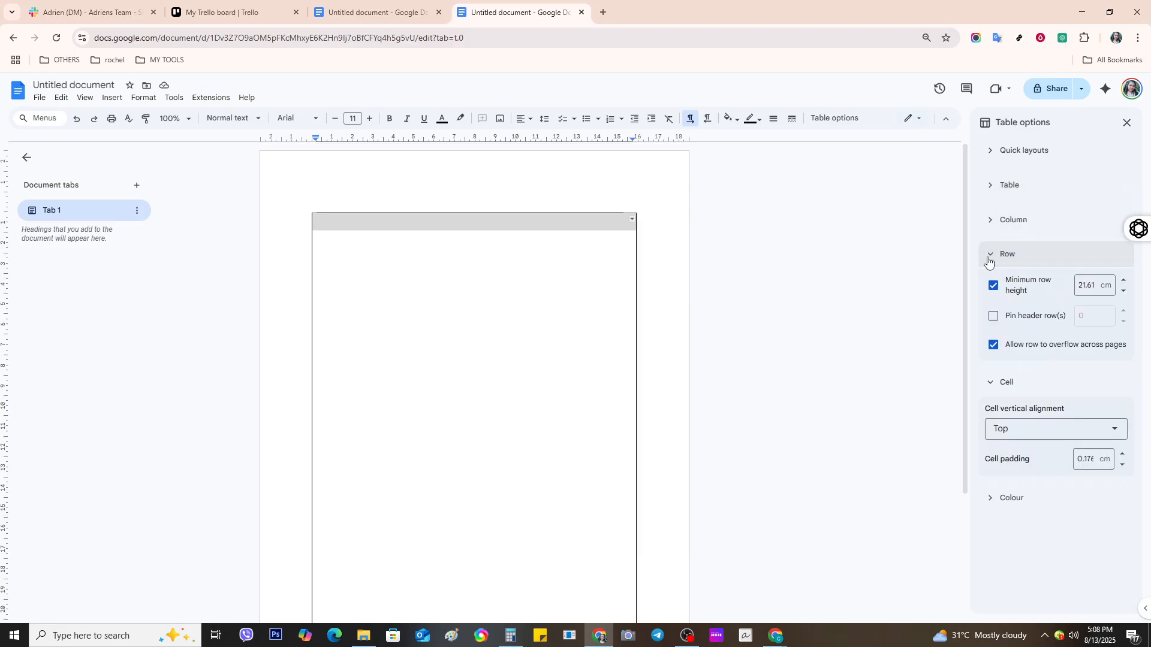
pyautogui.click(988, 259)
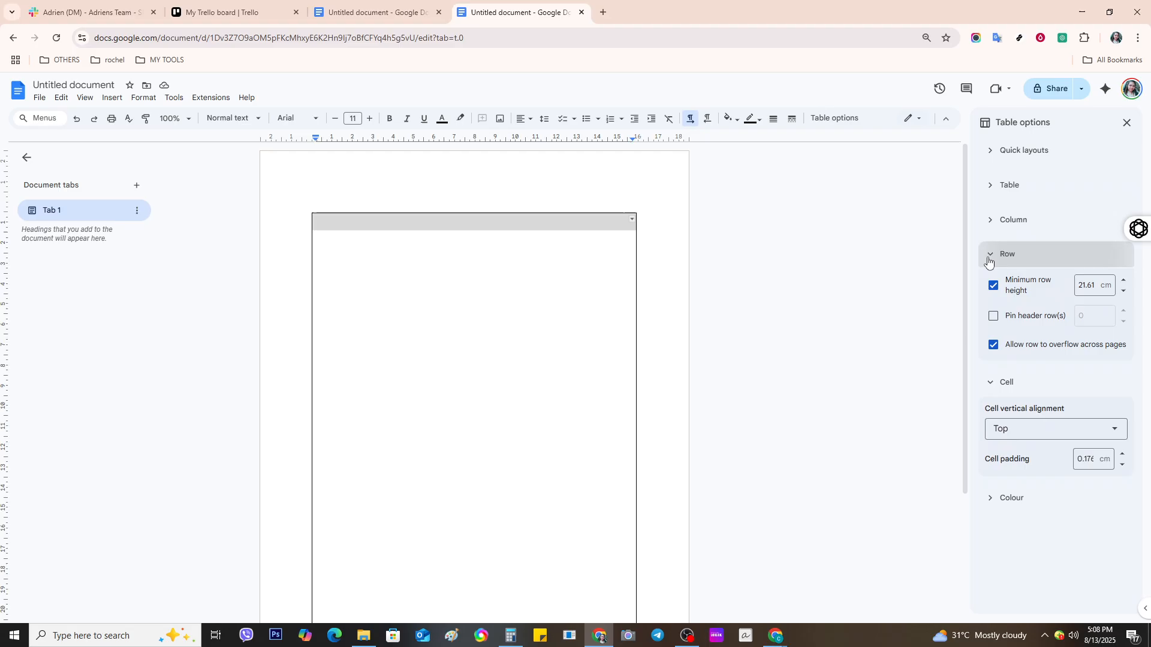
# Fill the table cell with the certificate template text, from the heading "Certificate of Achievement" through "Presented by: [Organization or School Name]".
pyautogui.click(585, 337)
pyautogui.click(585, 336)
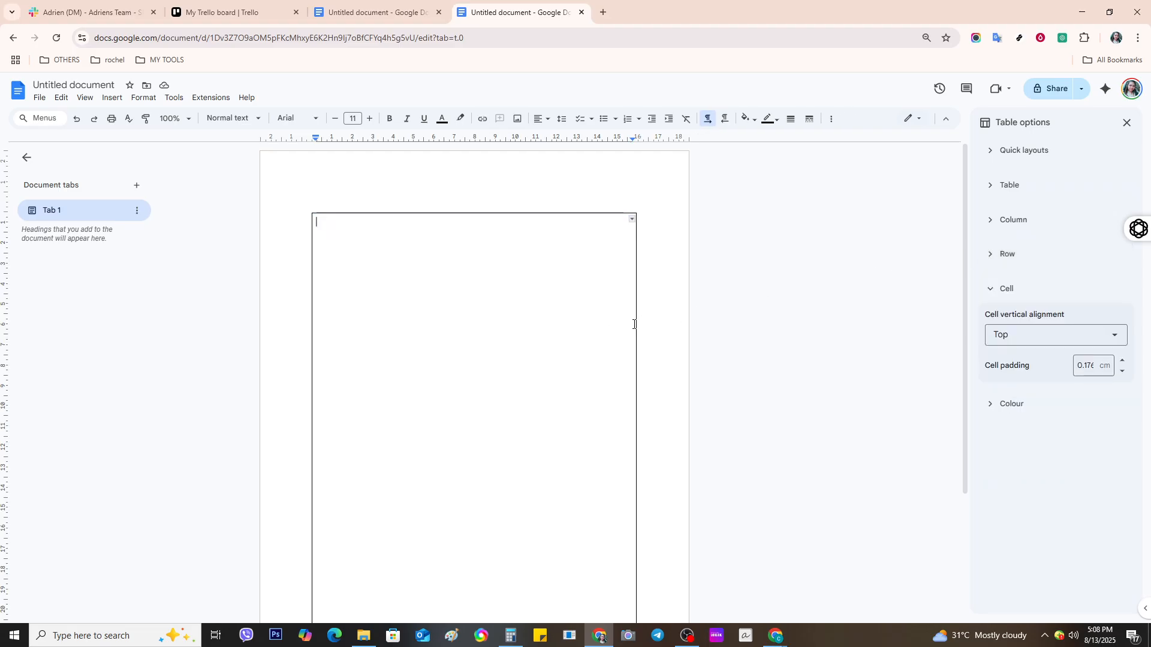
pyautogui.click(1001, 293)
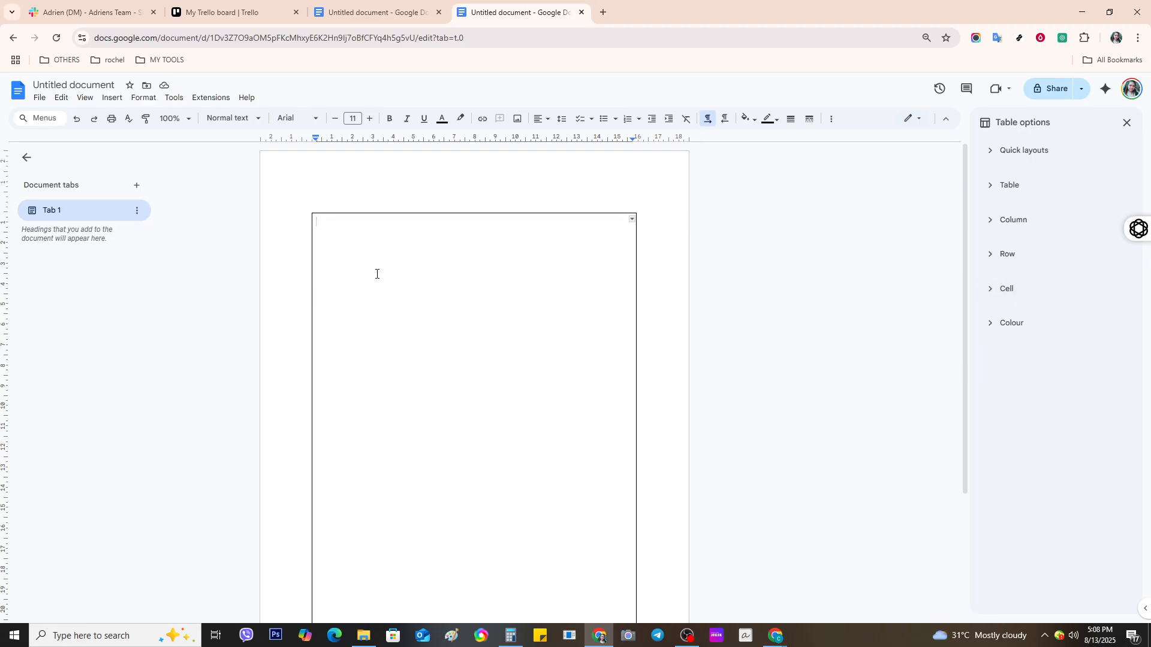
pyautogui.write('Certificate of Achievement This Certificate is Proudly Presented to [Recipient Name] For [reason or accomplishment]  in recognition of outstanding performance and dedication. Date: ___________________  Signature: ___________________ Presented by: [Organization or School Name]')
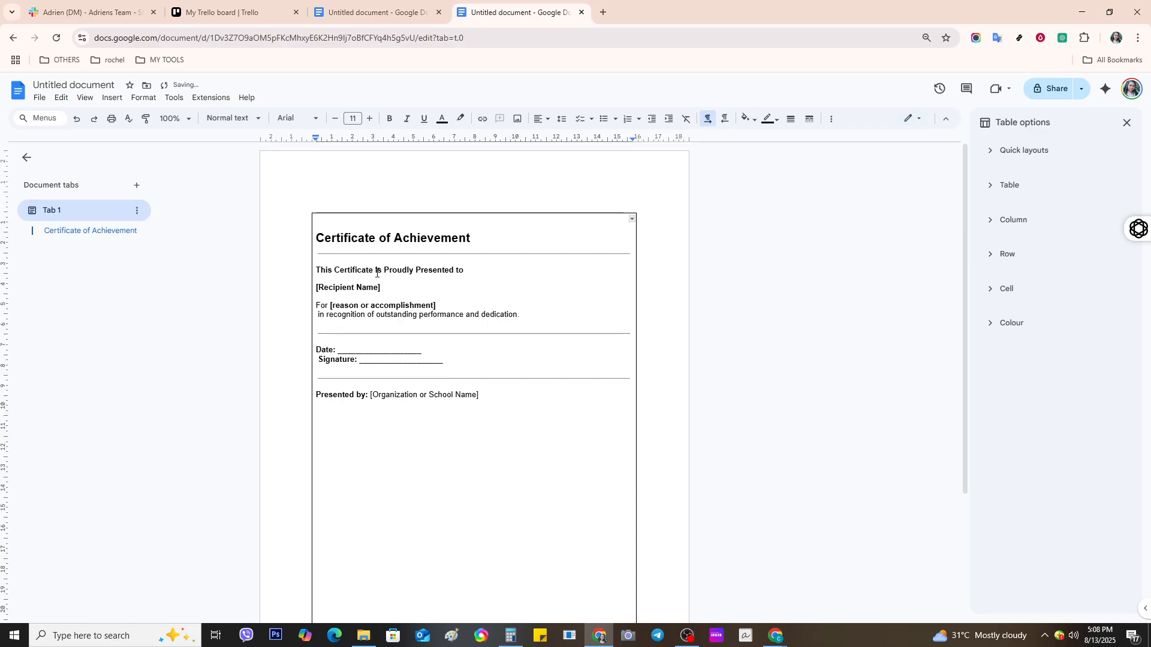
# Centre-align all the certificate text in the table cell.
pyautogui.moveTo(316, 238); pyautogui.dragTo(506, 396)
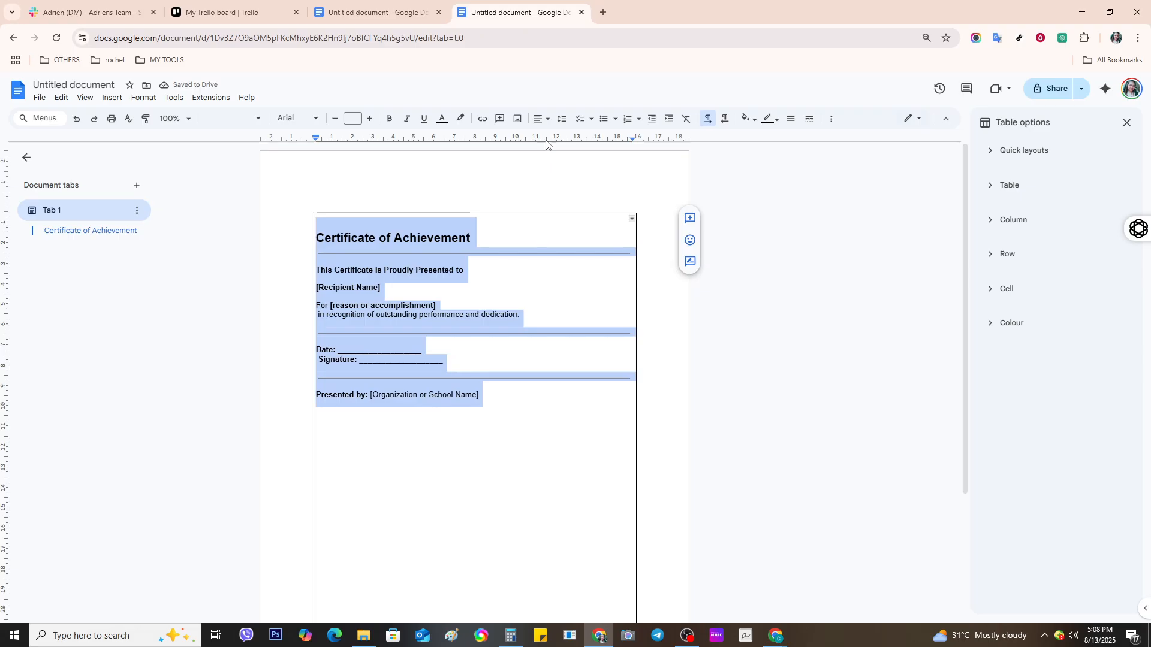
pyautogui.click(540, 118)
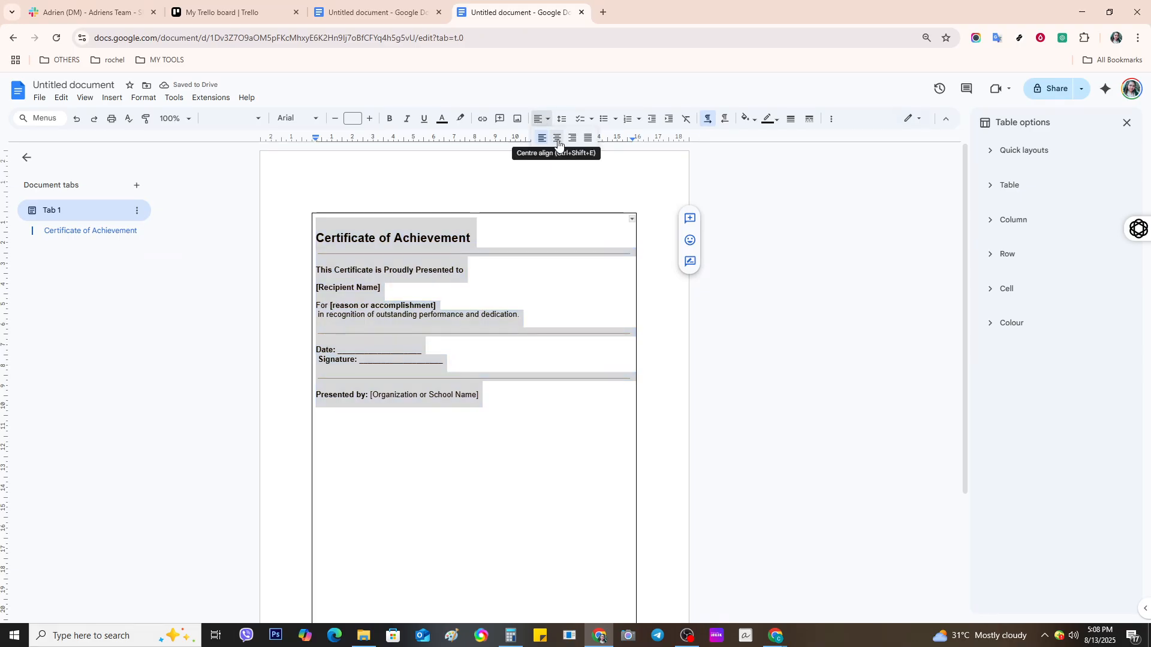
pyautogui.click(557, 139)
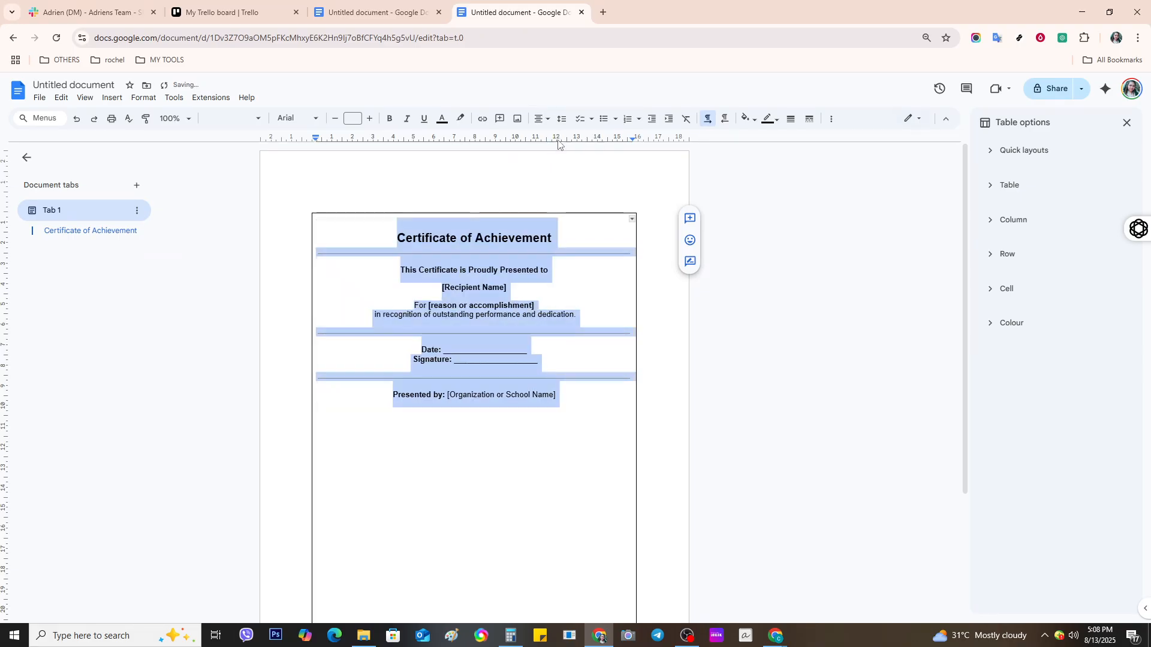
pyautogui.click(504, 315)
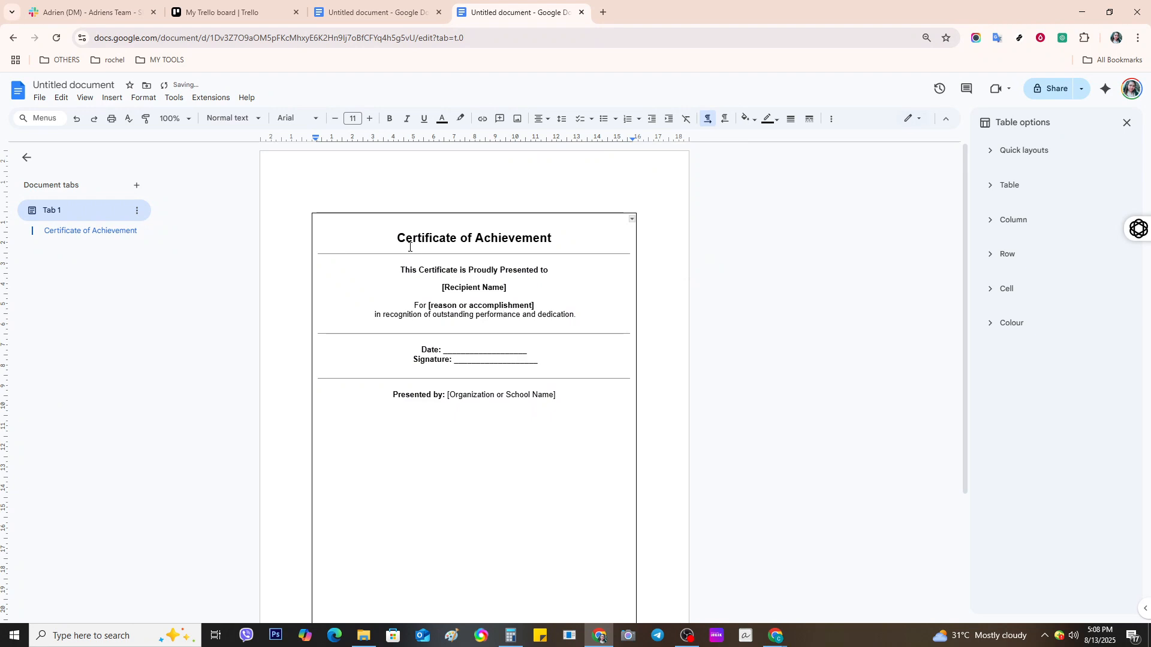
# Set line spacing to 1.5 for the text from "This Certificate is Proudly Presented to" through the "Presented by" line.
pyautogui.moveTo(400, 264); pyautogui.dragTo(570, 396)
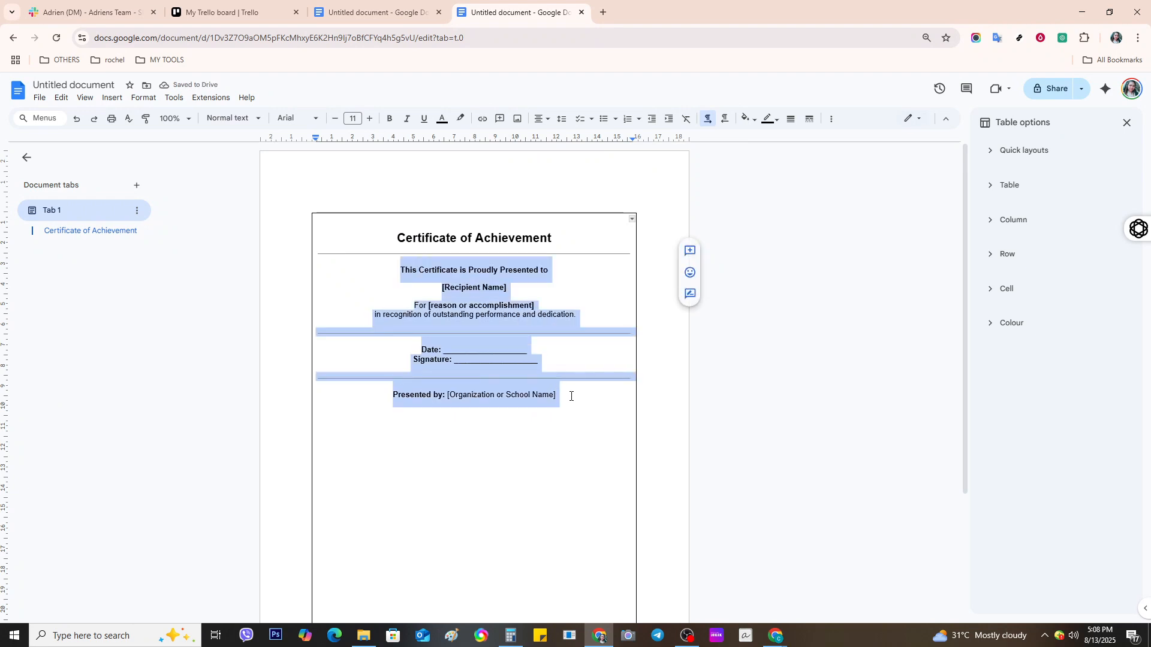
pyautogui.click(564, 122)
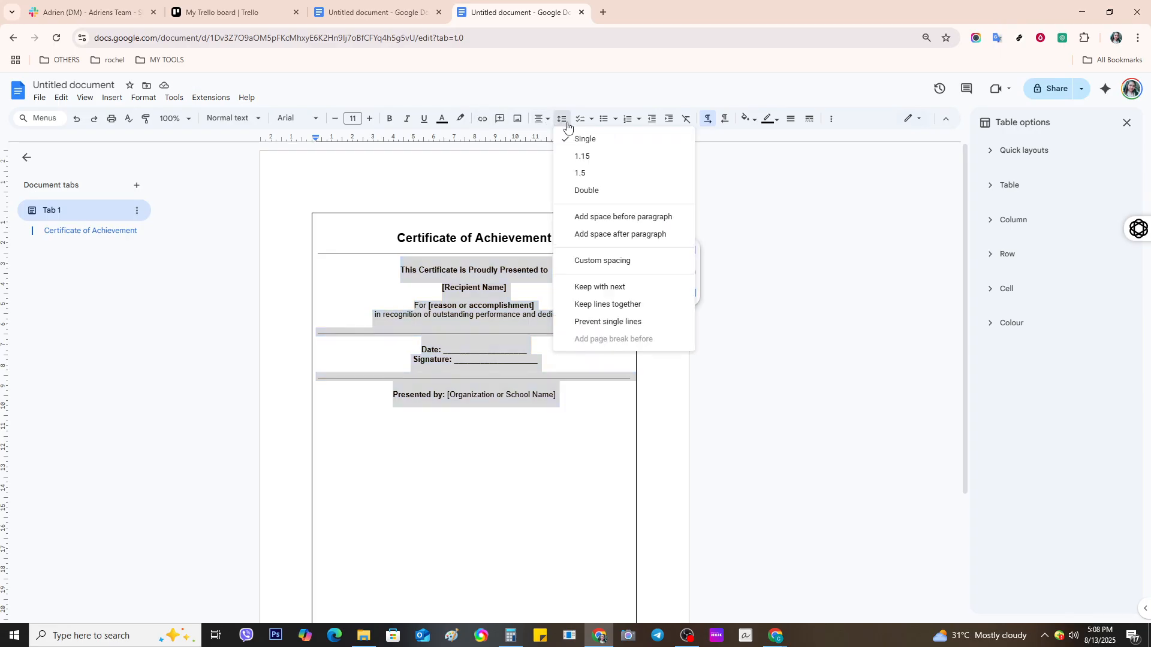
pyautogui.click(582, 180)
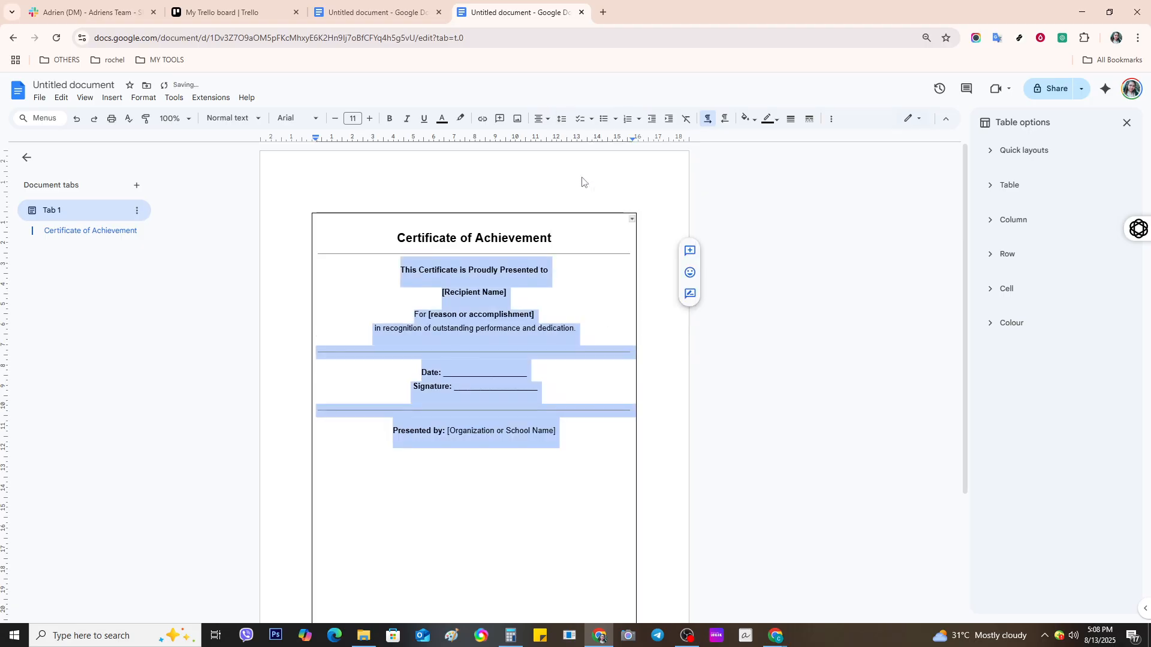
# Add two blank lines above the "Certificate of Achievement" heading to move the text down.
pyautogui.click(477, 237)
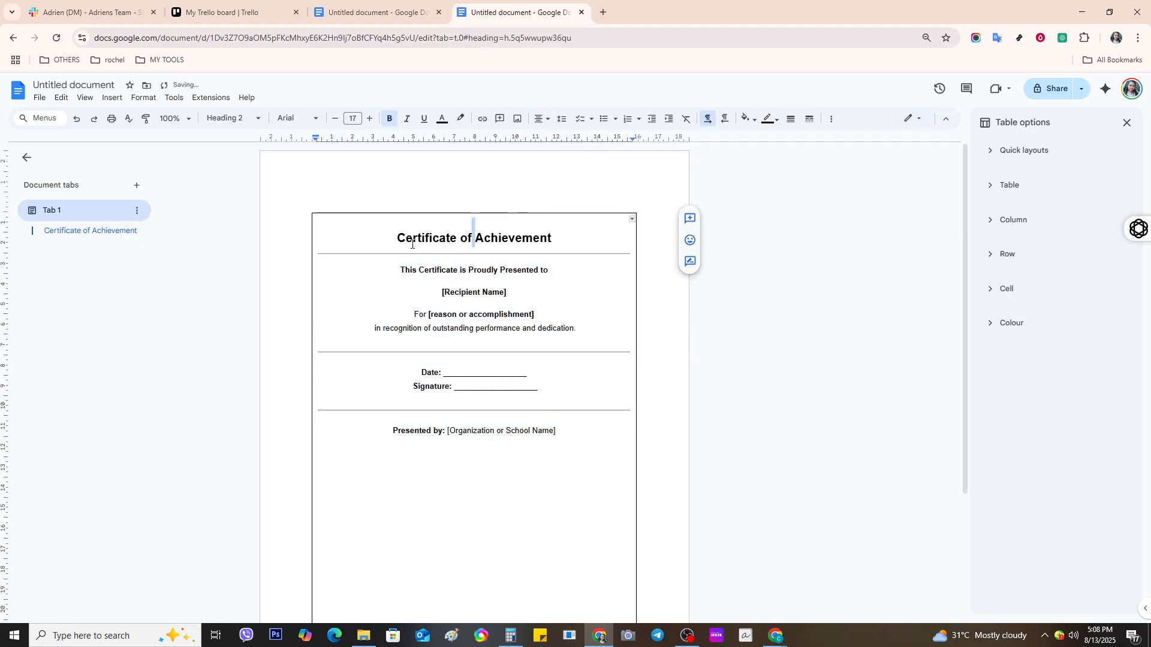
pyautogui.press('Home')
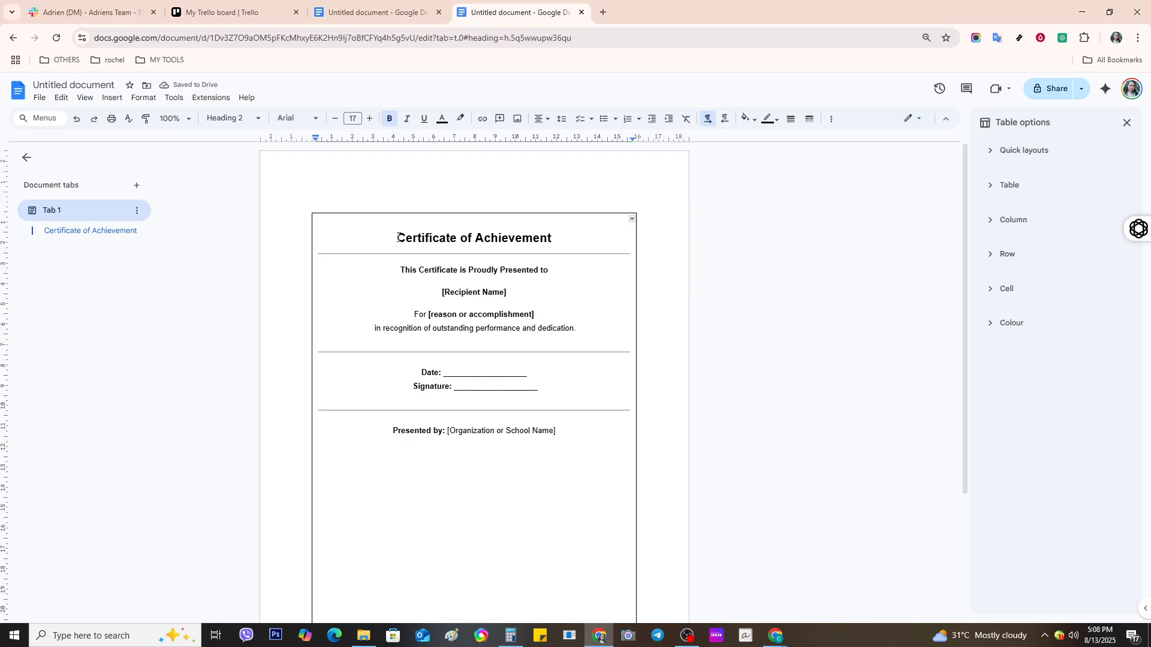
pyautogui.press('Return')
pyautogui.press('Return')
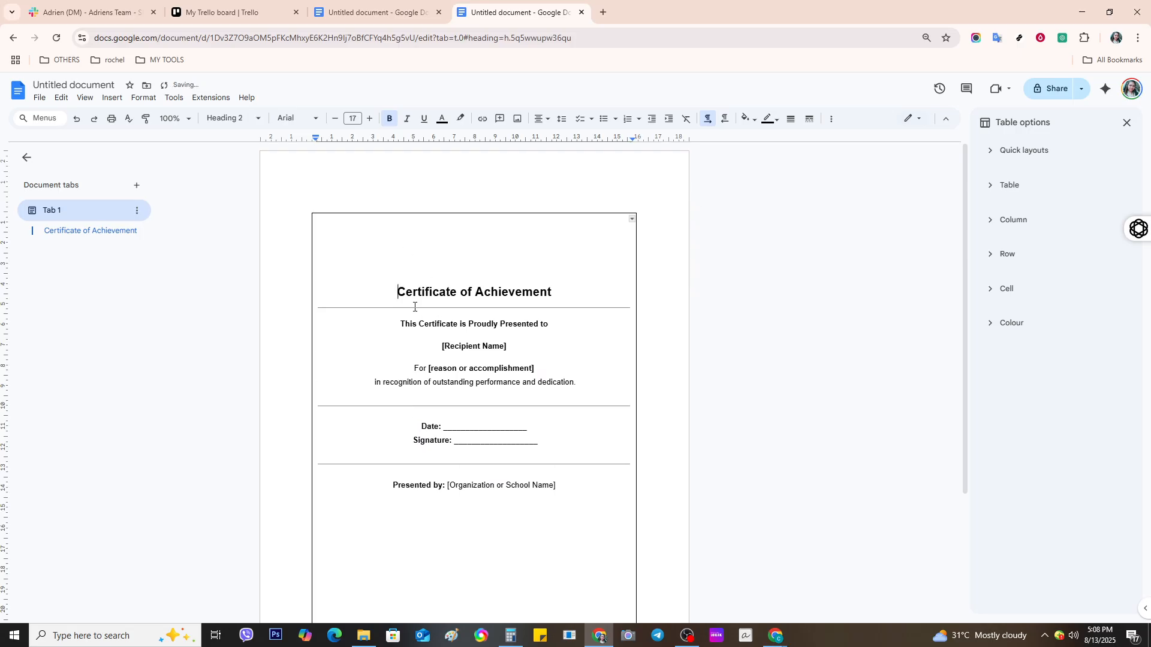
# Increase the font size of the "Certificate of Achievement" heading to 23.
pyautogui.moveTo(399, 294); pyautogui.dragTo(552, 293)
pyautogui.click(370, 119)
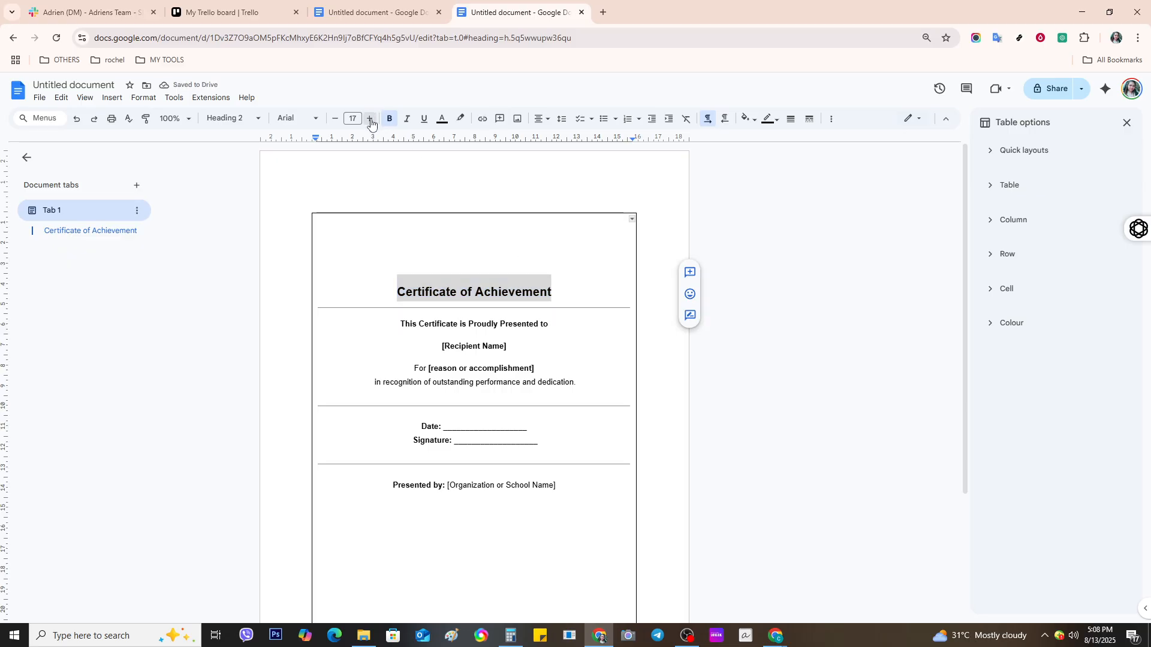
pyautogui.click(370, 118)
pyautogui.click(370, 119)
pyautogui.click(370, 119)
pyautogui.click(370, 119)
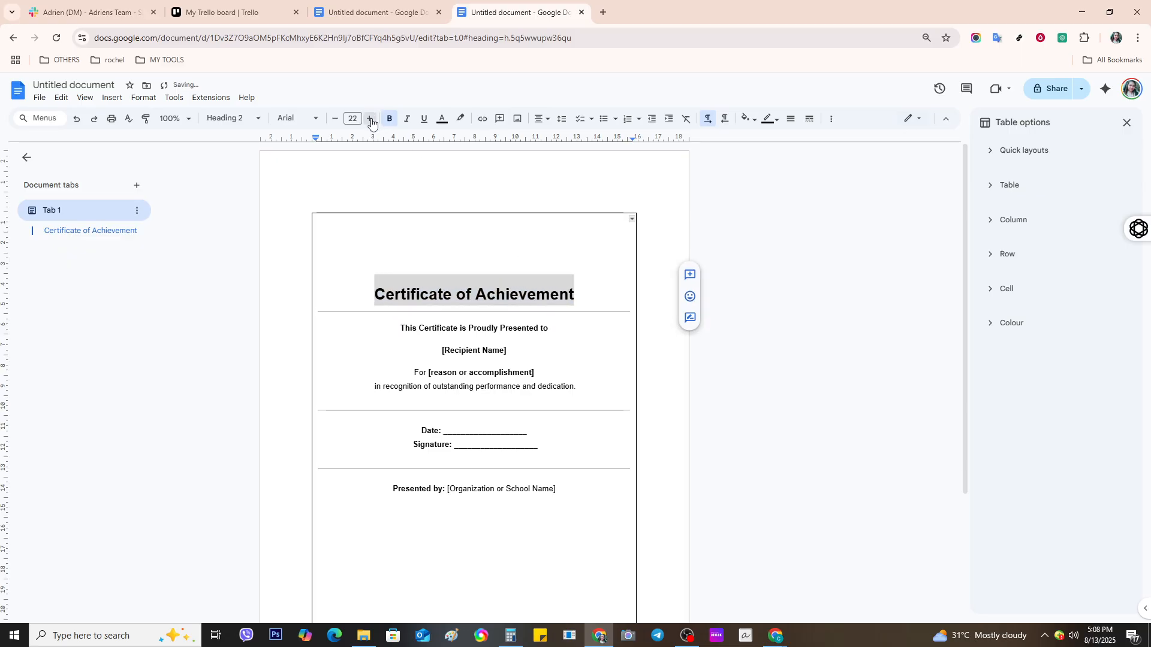
pyautogui.click(370, 118)
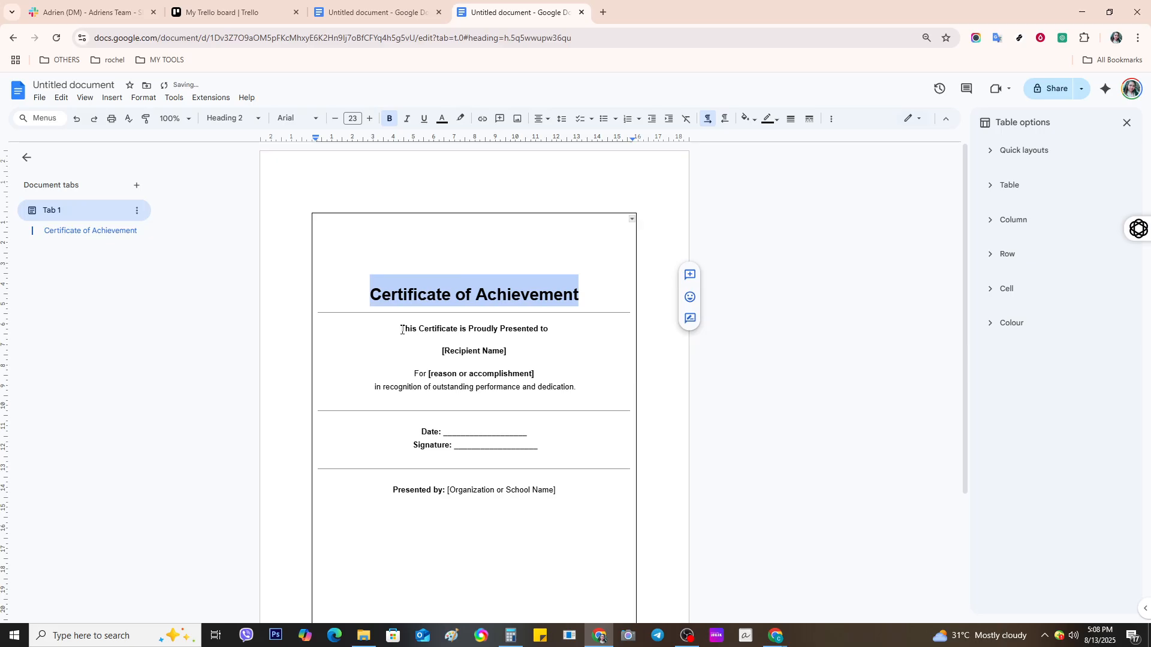
# Set double line spacing for the text from "This Certificate is Proudly Presented to" through the "Presented by" line.
pyautogui.moveTo(401, 330); pyautogui.dragTo(563, 501)
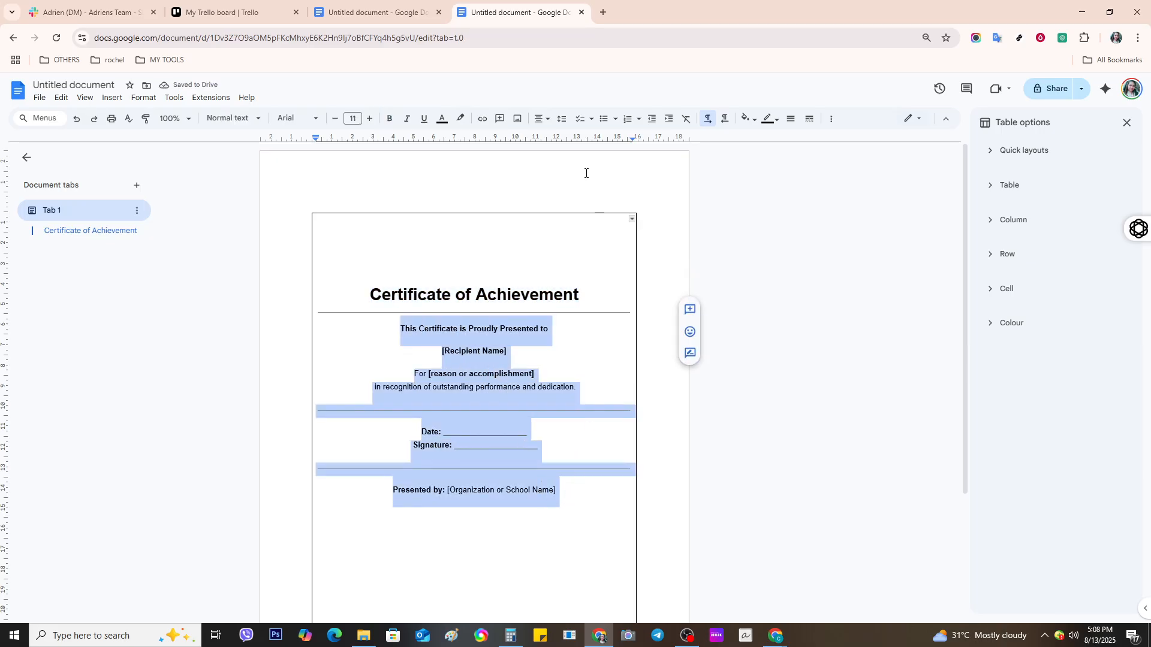
pyautogui.click(561, 118)
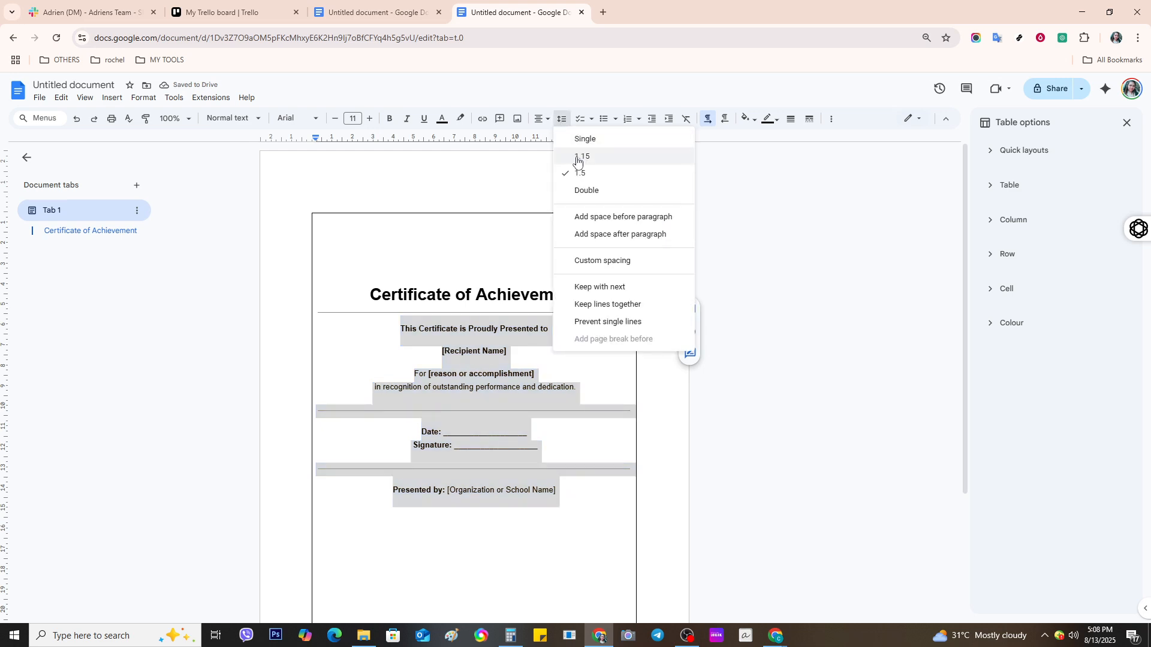
pyautogui.click(581, 197)
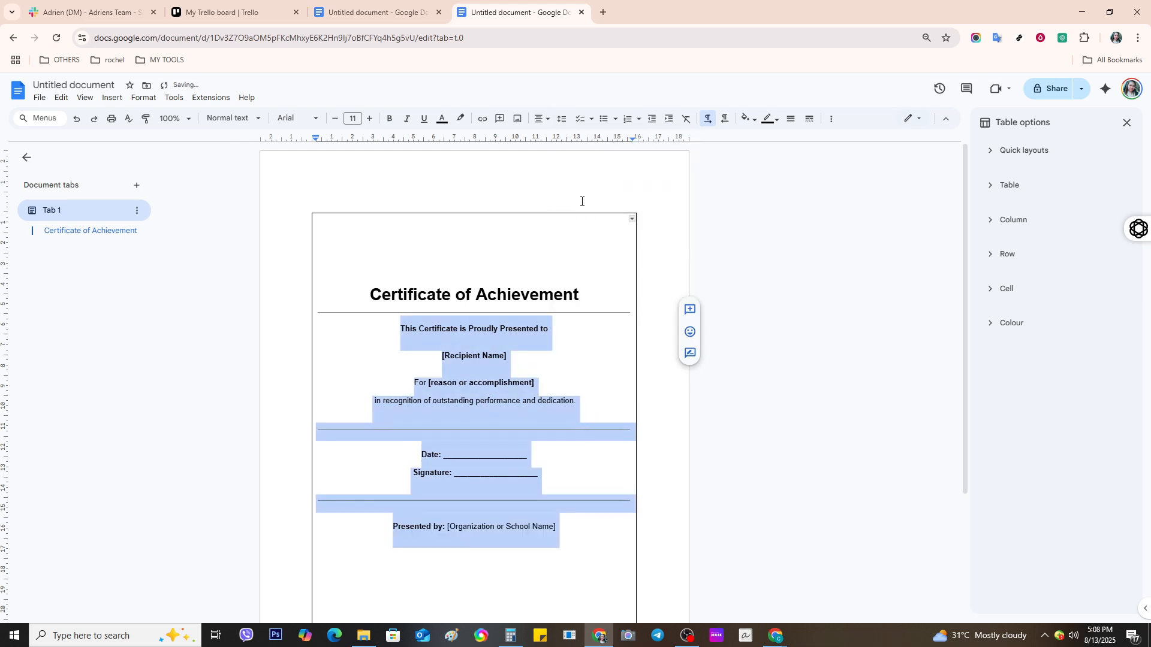
pyautogui.click(500, 324)
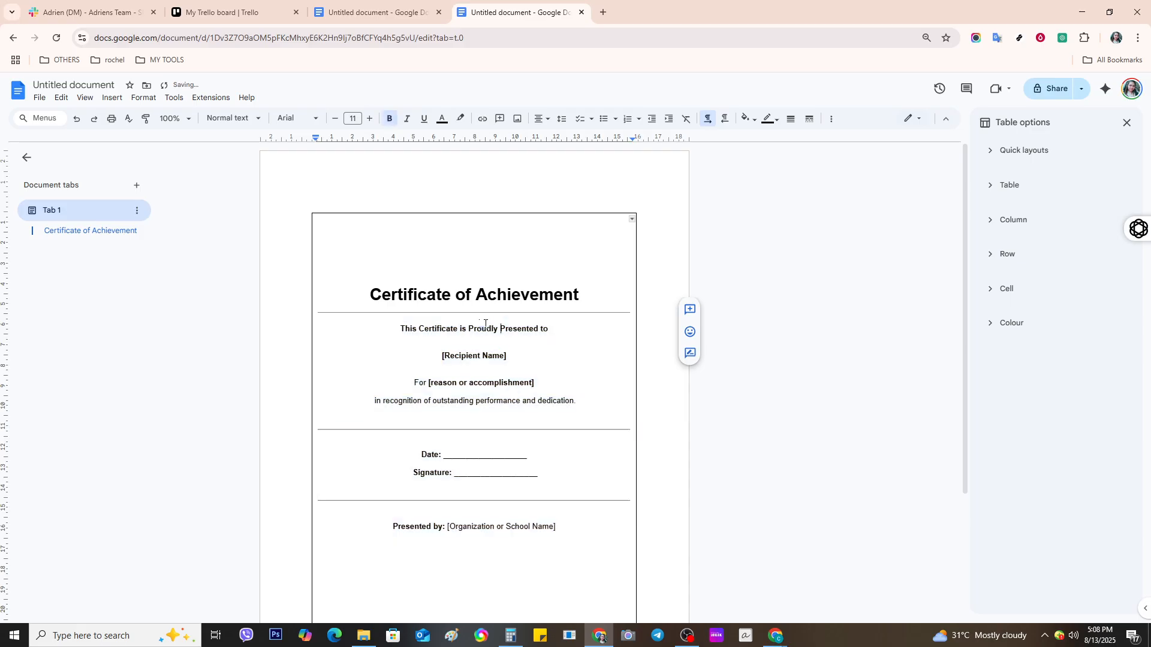
# Insert a blank line above "This Certificate is Proudly Presented to" and review the layout of the whole certificate.
pyautogui.click(401, 328)
pyautogui.press('Return')
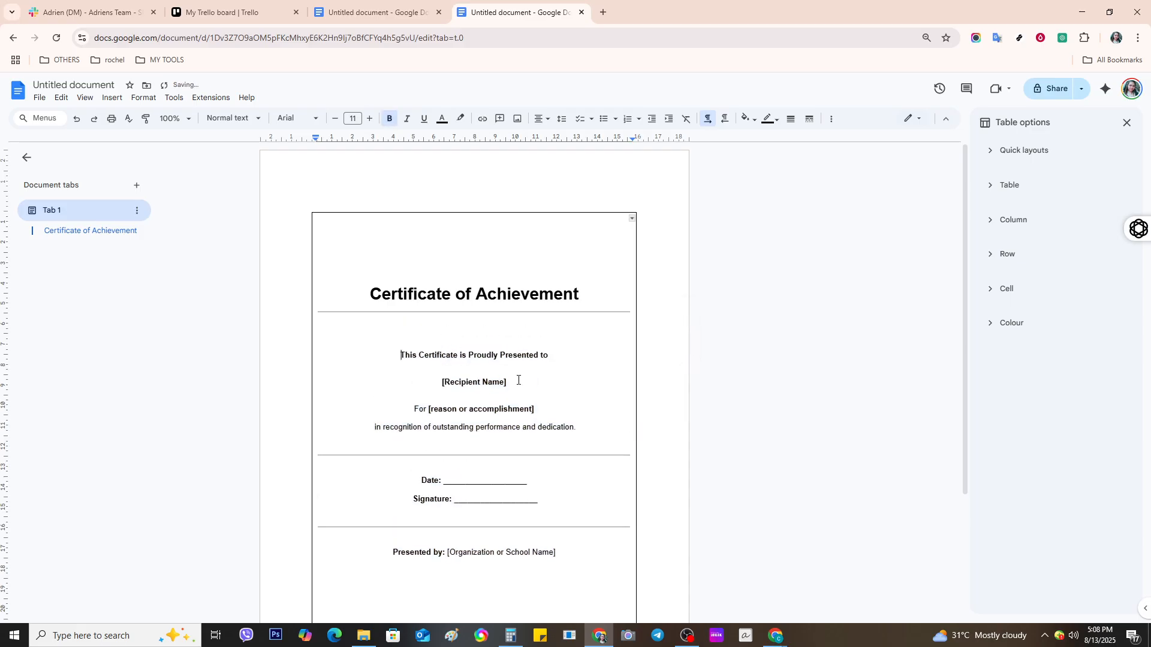
pyautogui.scroll(-3, 531, 383)
pyautogui.scroll(3, 536, 389)
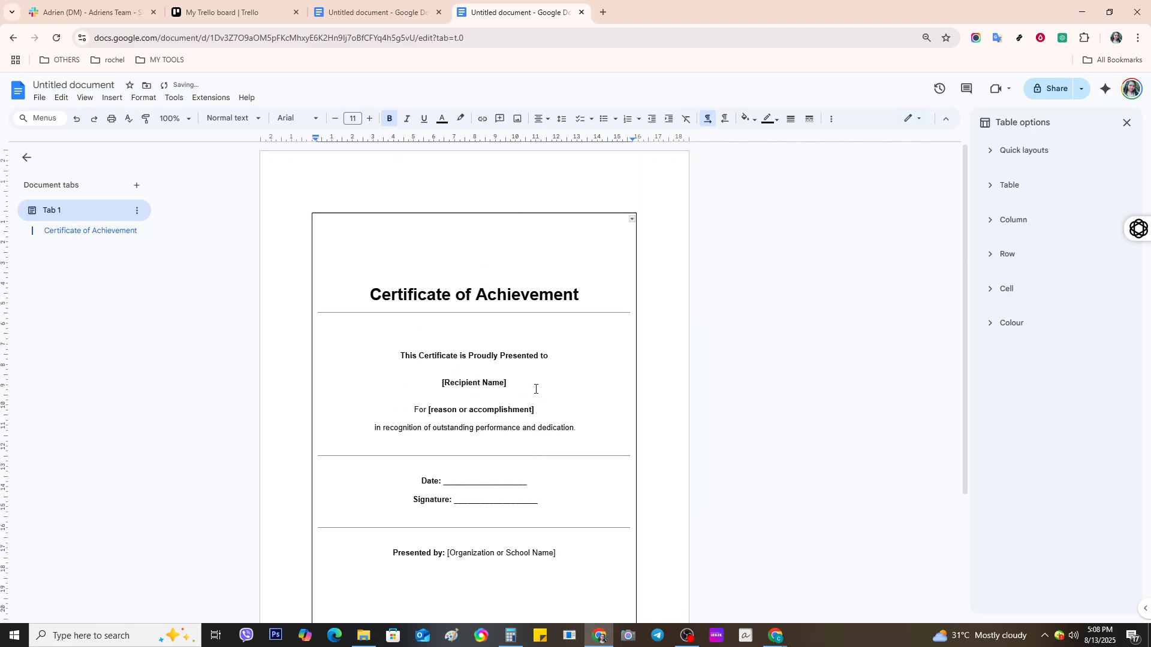
pyautogui.scroll(-2, 537, 387)
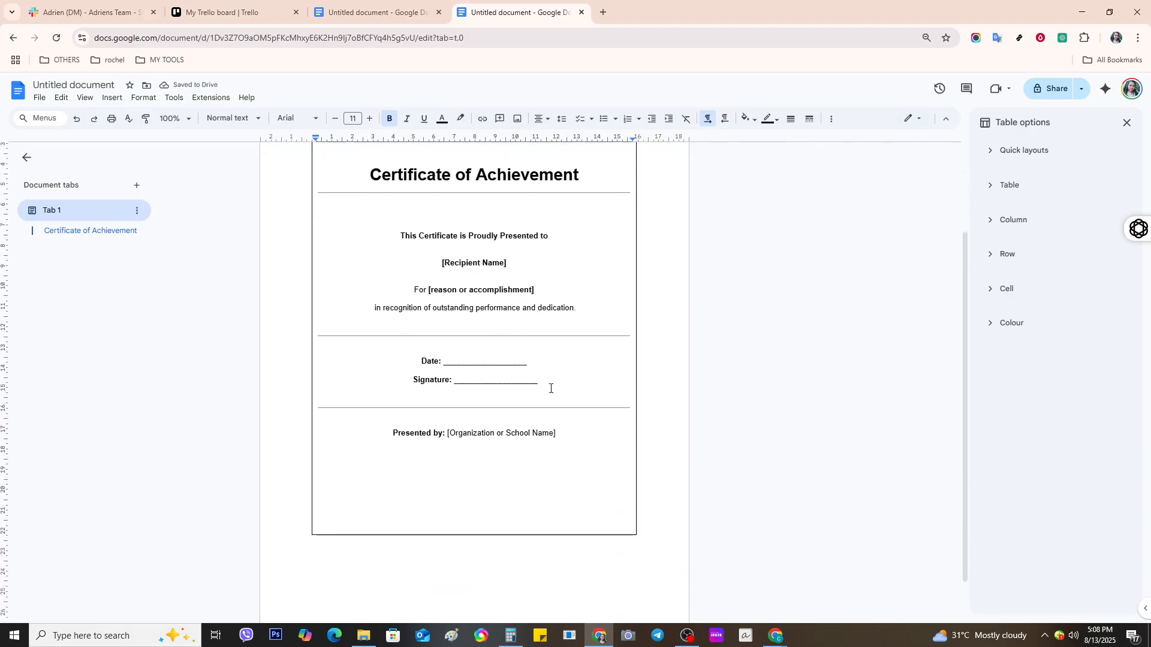
pyautogui.scroll(2, 551, 388)
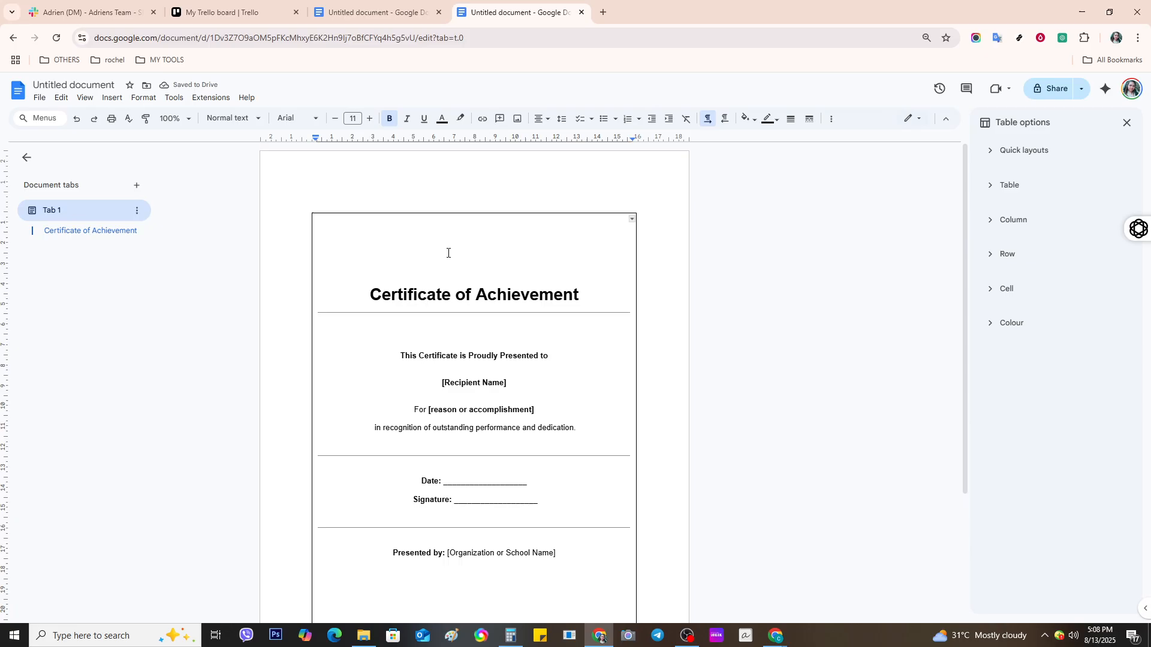